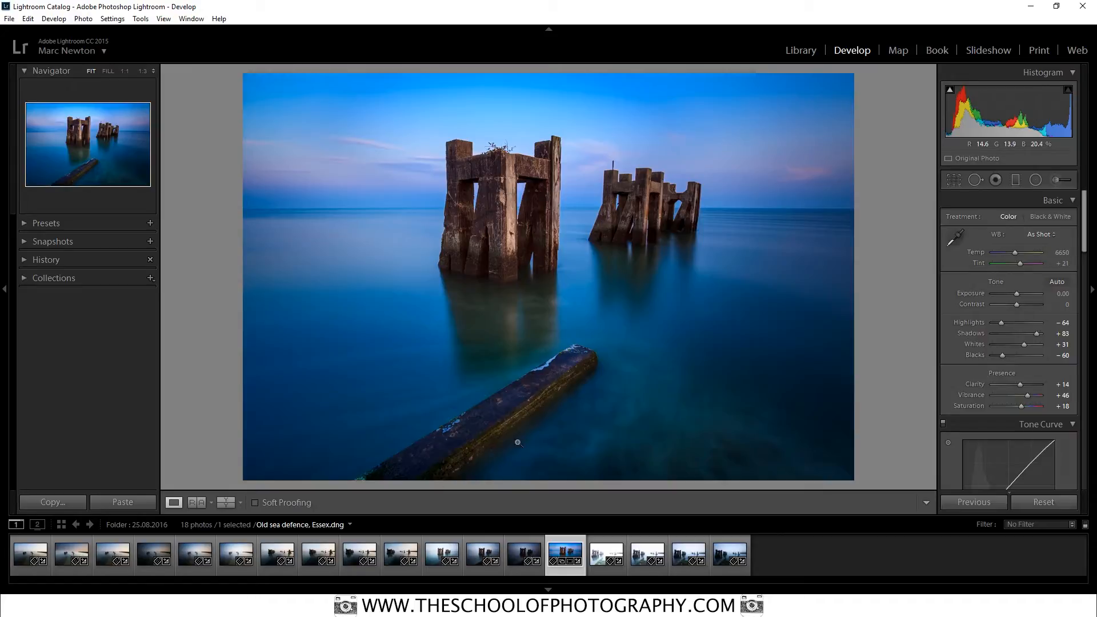
- Compare the three exposures IMG_6546, IMG_6547 and IMG_6548 one after another, hiding the module picker to enlarge the photo view
click(443, 571)
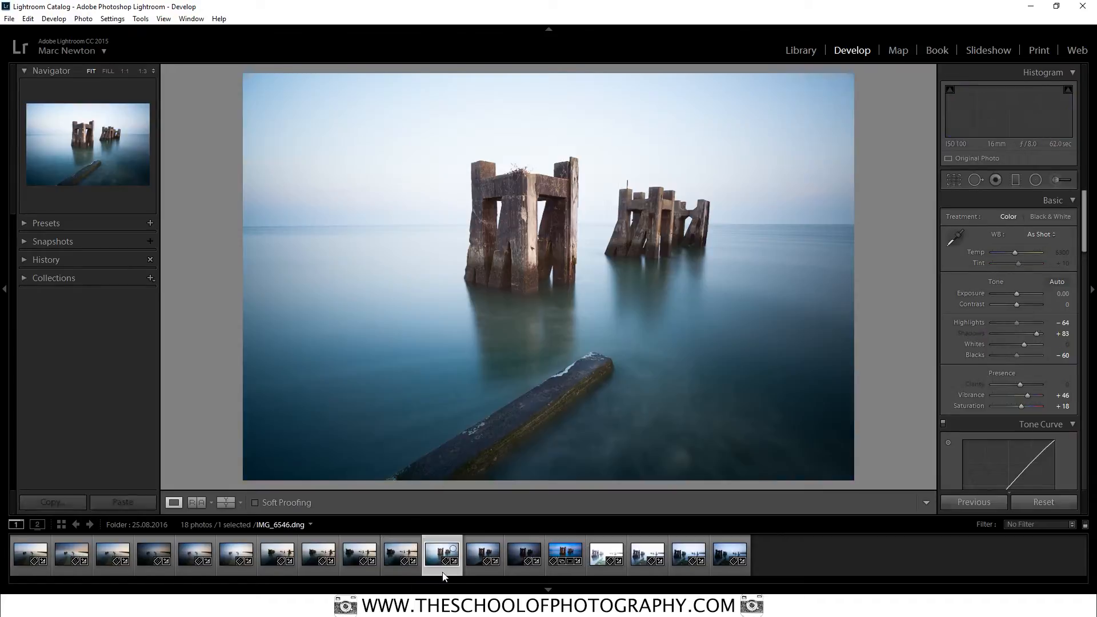
click(480, 572)
click(522, 573)
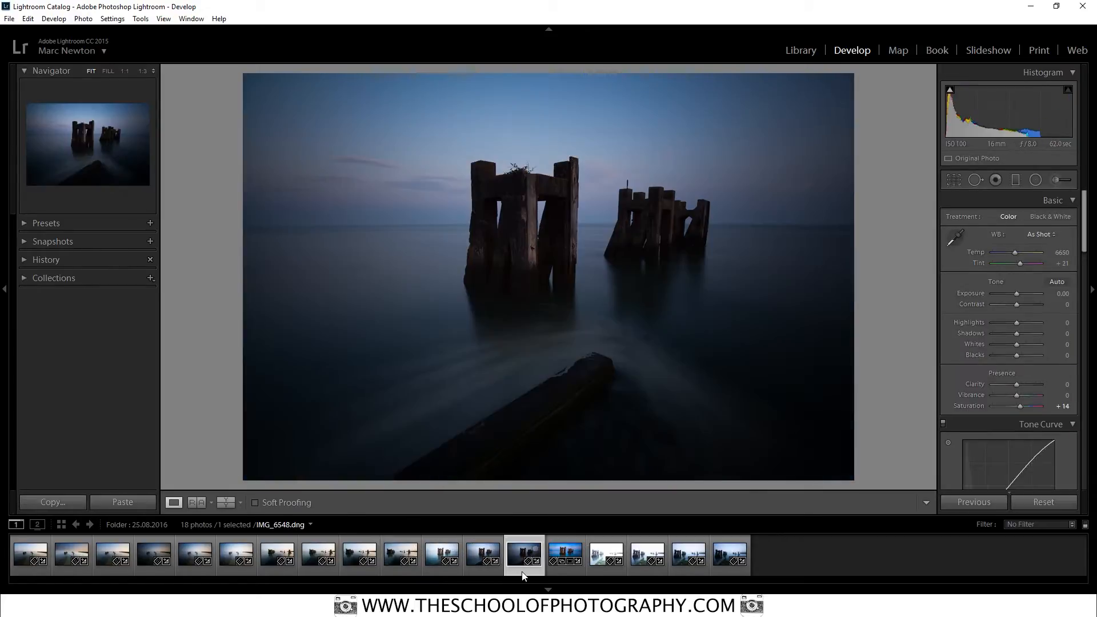
click(550, 28)
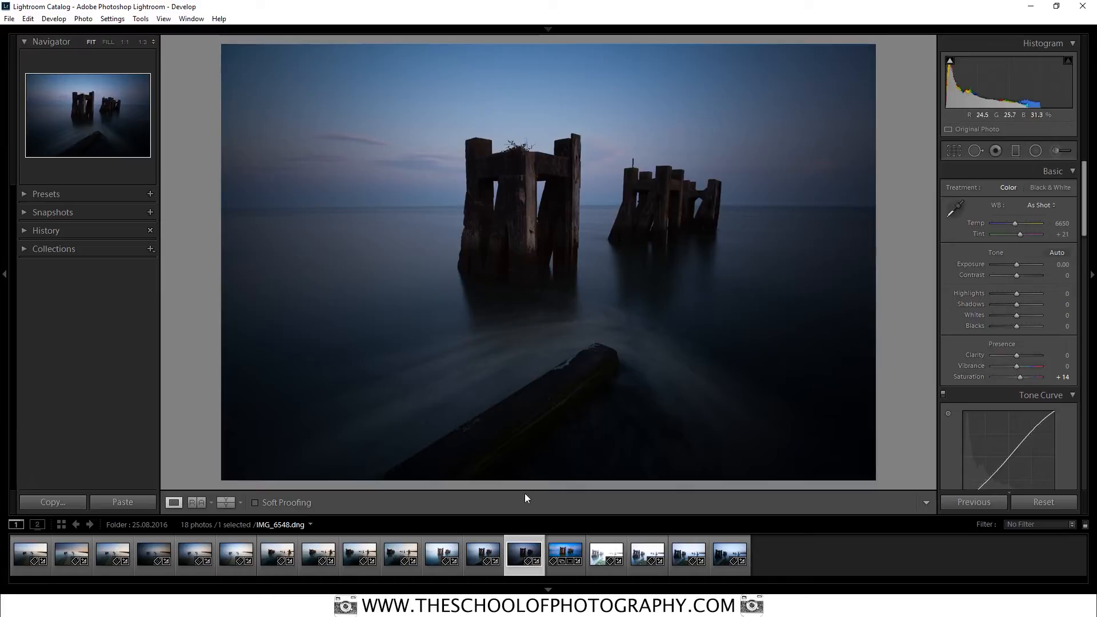
click(430, 571)
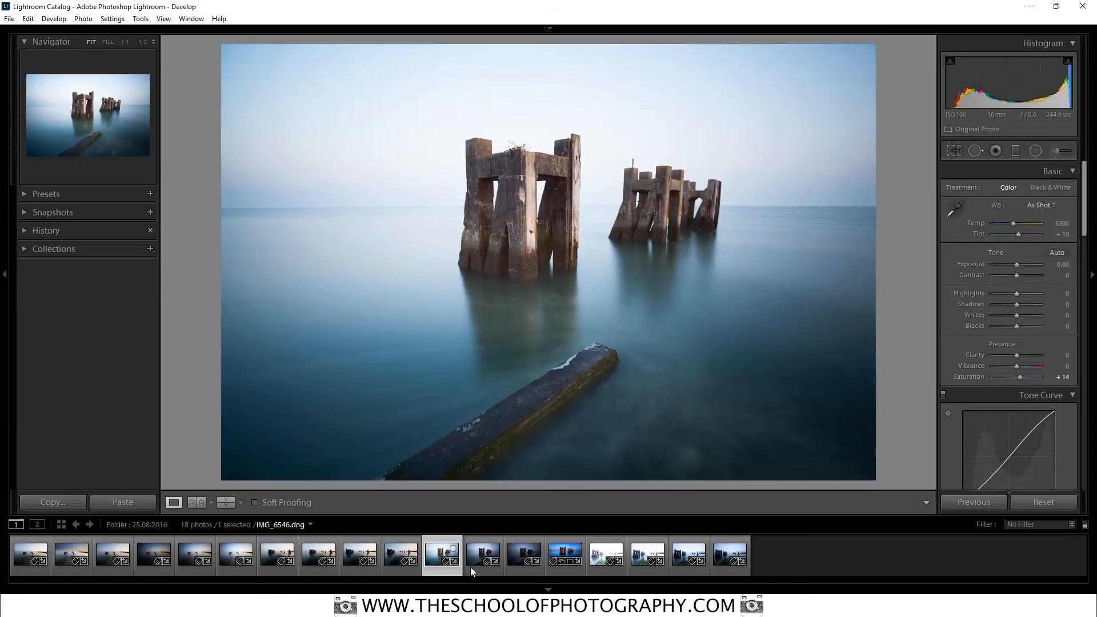
click(476, 568)
click(519, 574)
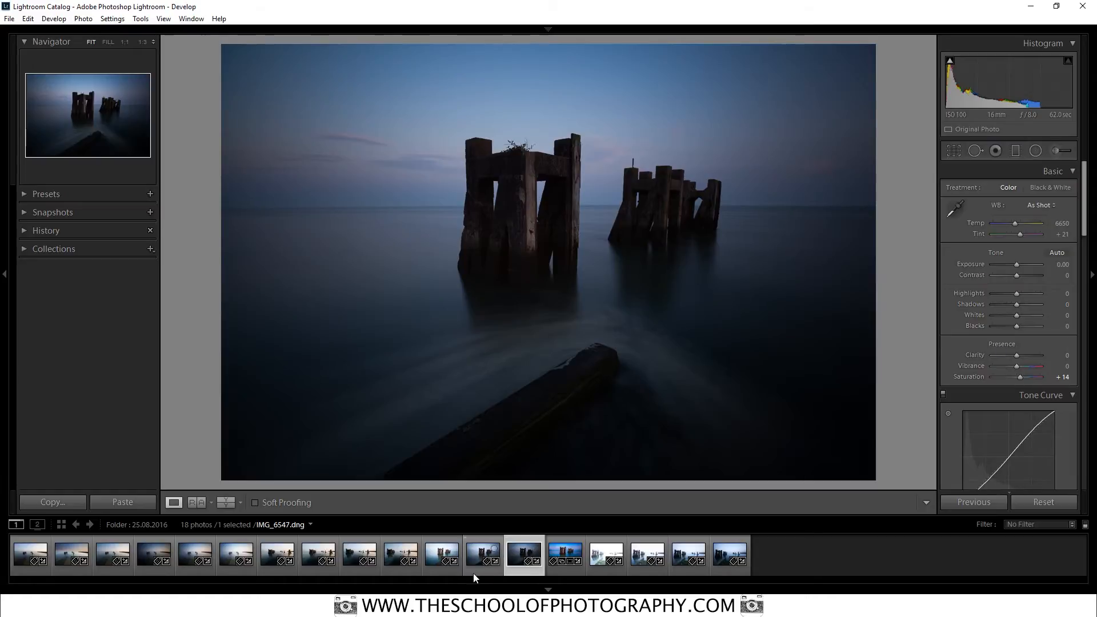
click(454, 568)
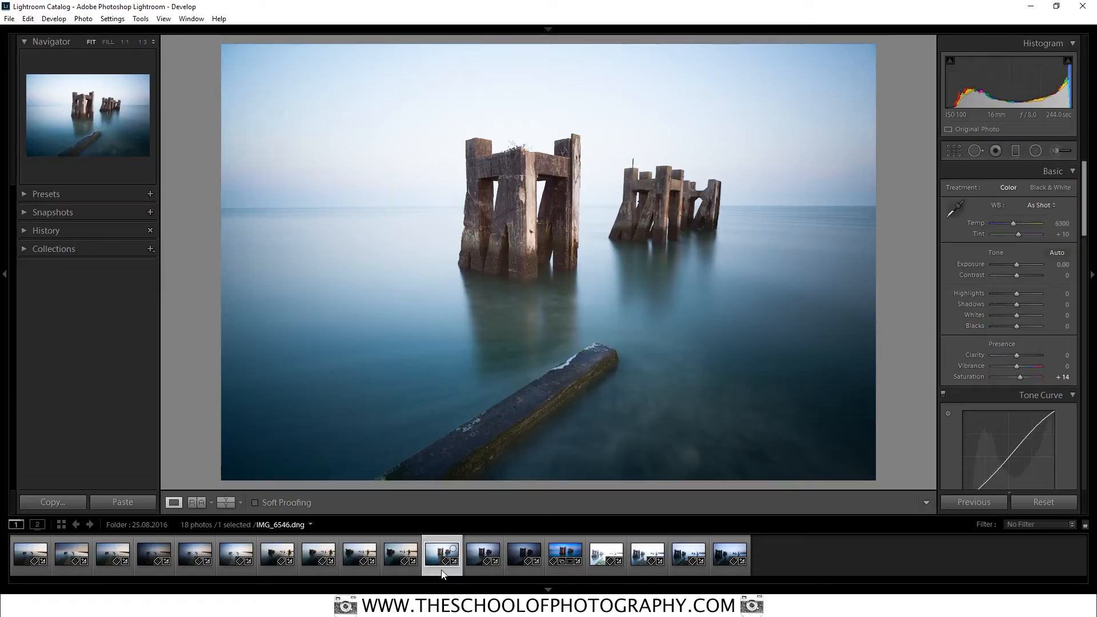
click(479, 569)
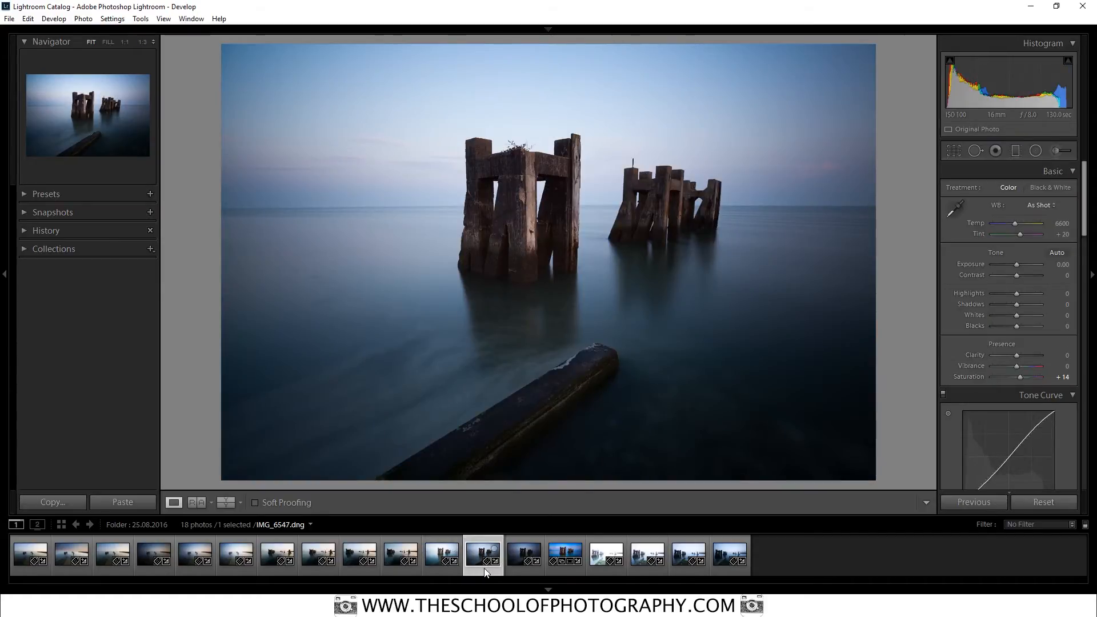
click(523, 567)
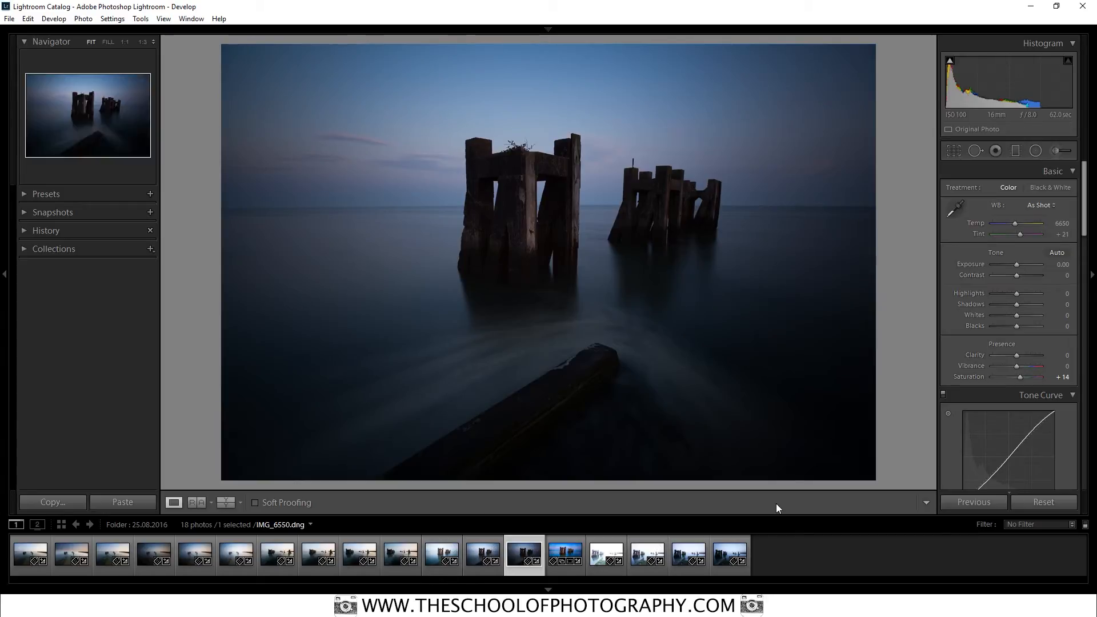
- Inspect the tone curve, sharpening and lens correction settings of IMG_6548, then compare it again with IMG_6547 and IMG_6546
drag(1084, 195, 1087, 223)
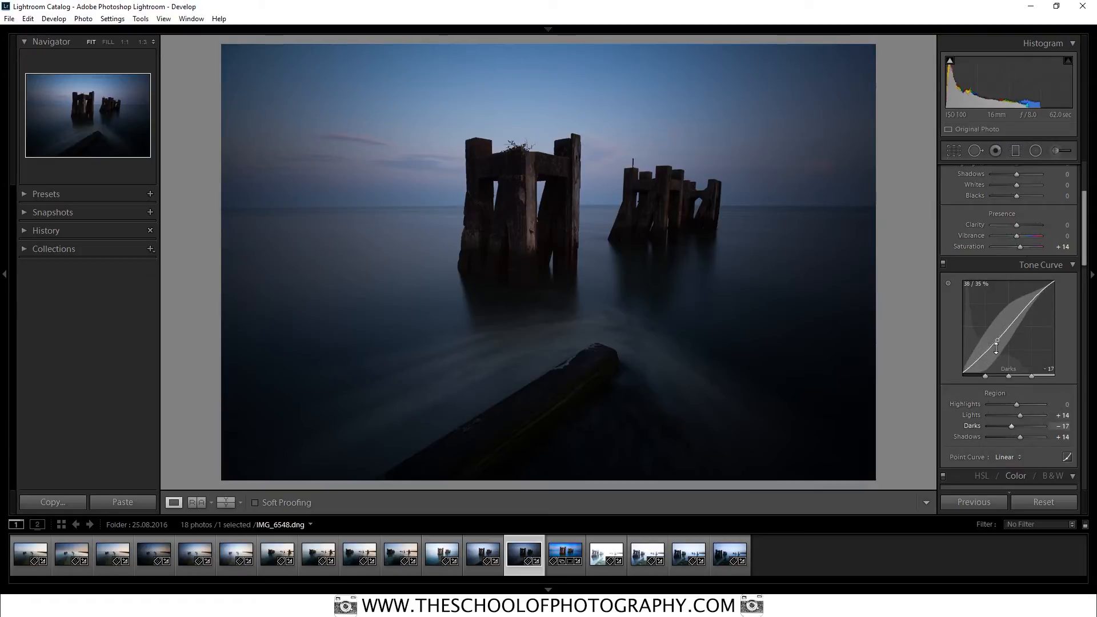
drag(1085, 262, 1089, 376)
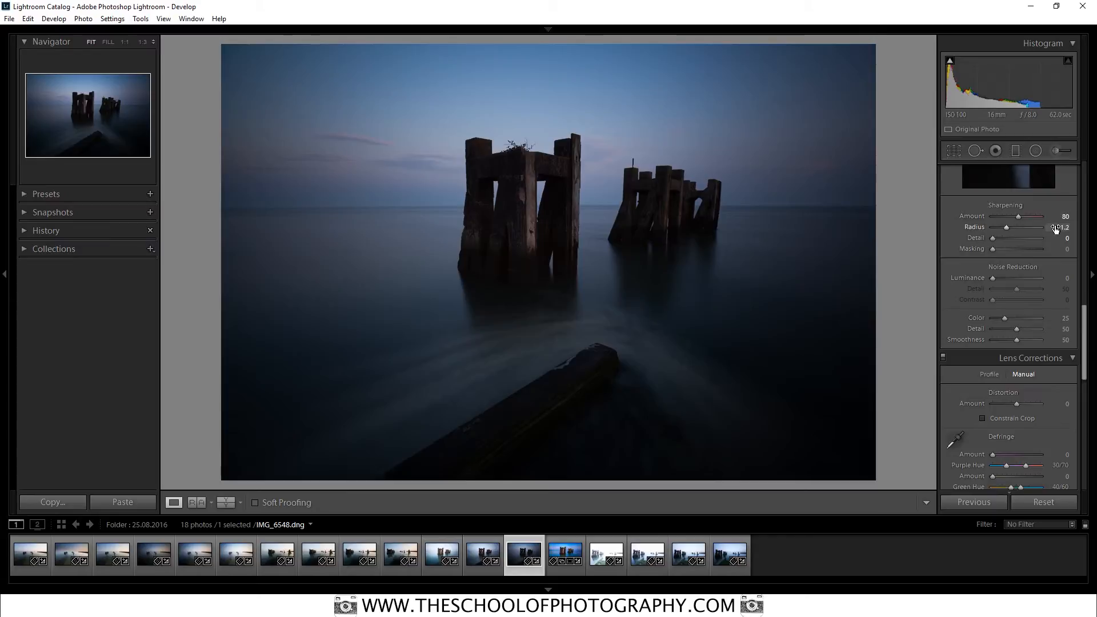
scroll(1069, 286, up, 5)
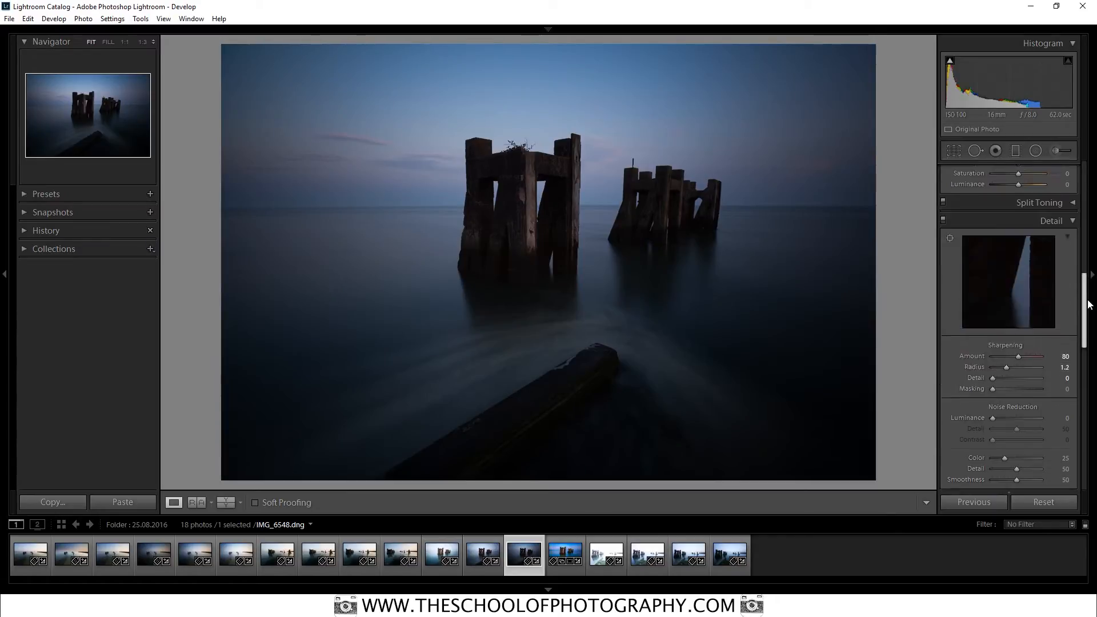
scroll(1040, 257, down, 5)
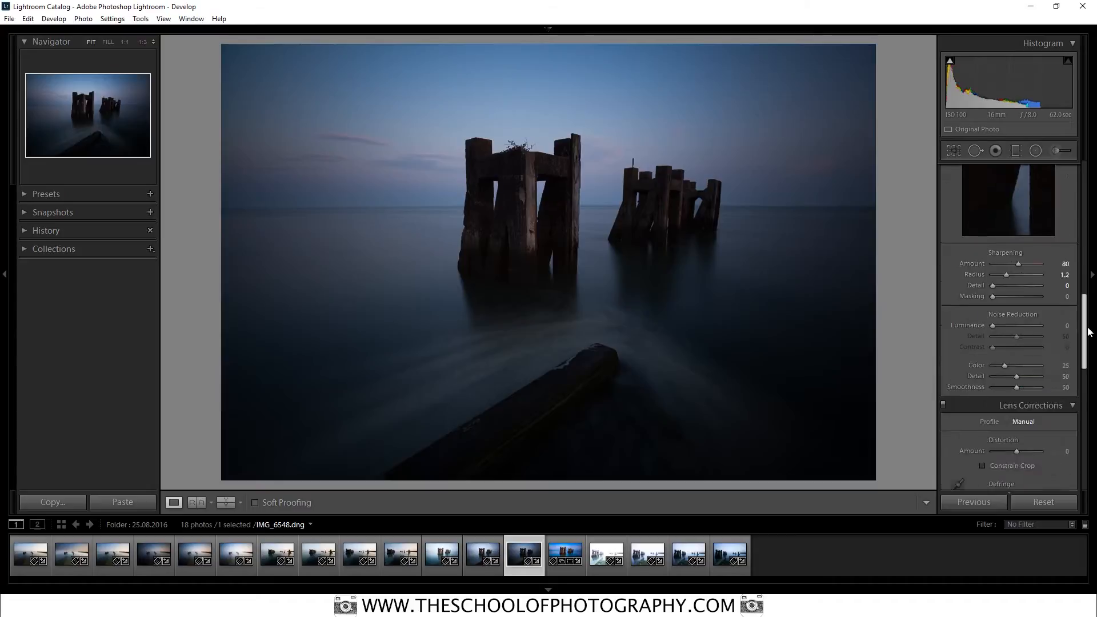
click(990, 272)
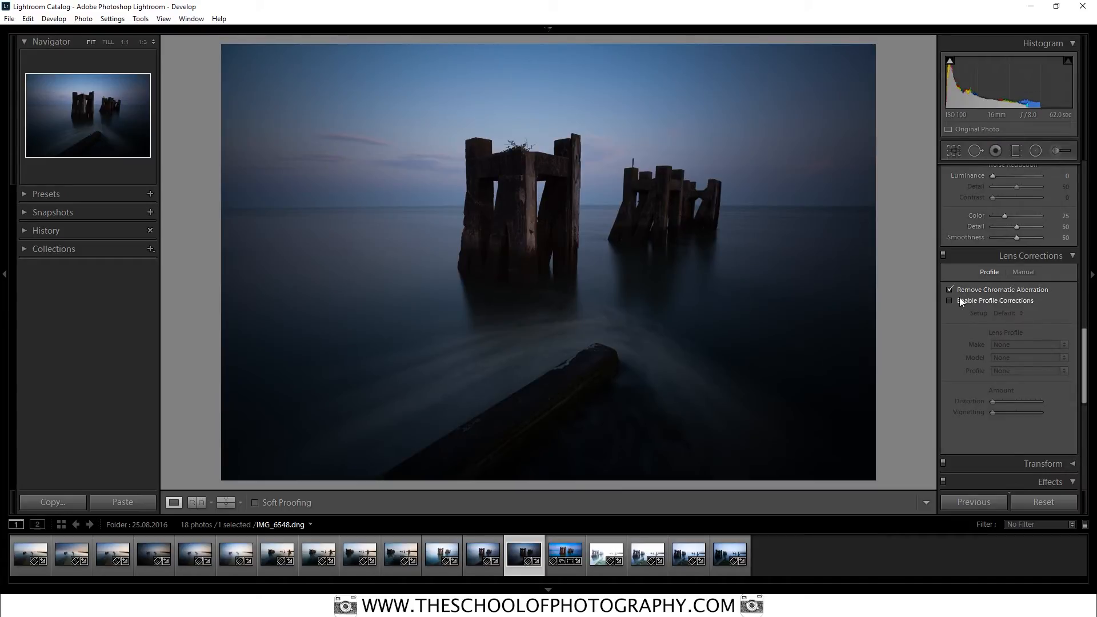
click(484, 573)
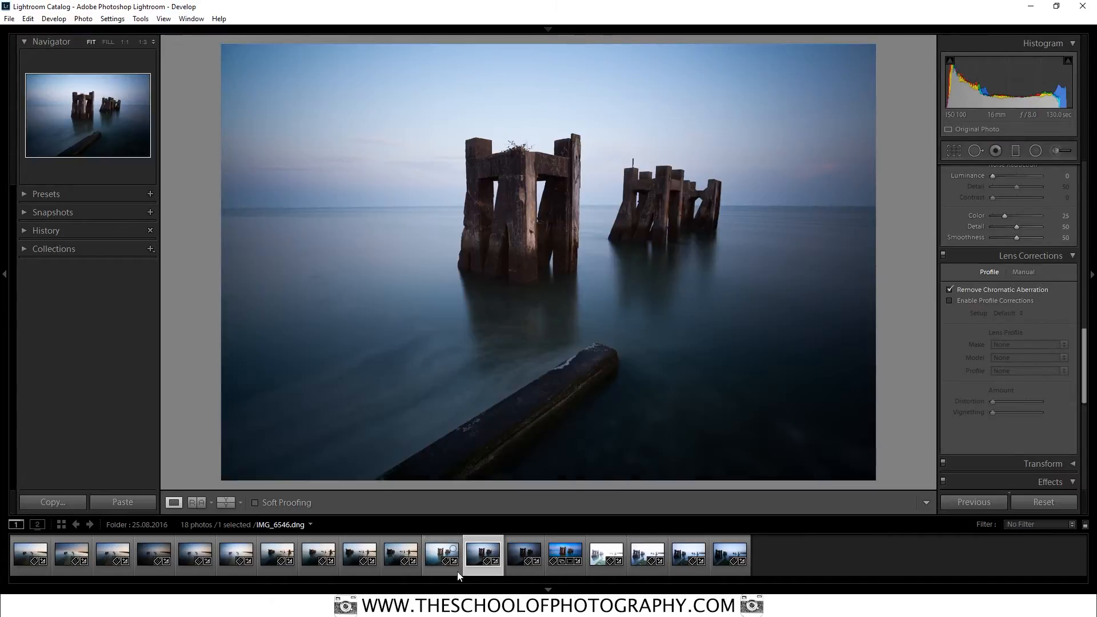
click(457, 573)
click(486, 573)
click(513, 574)
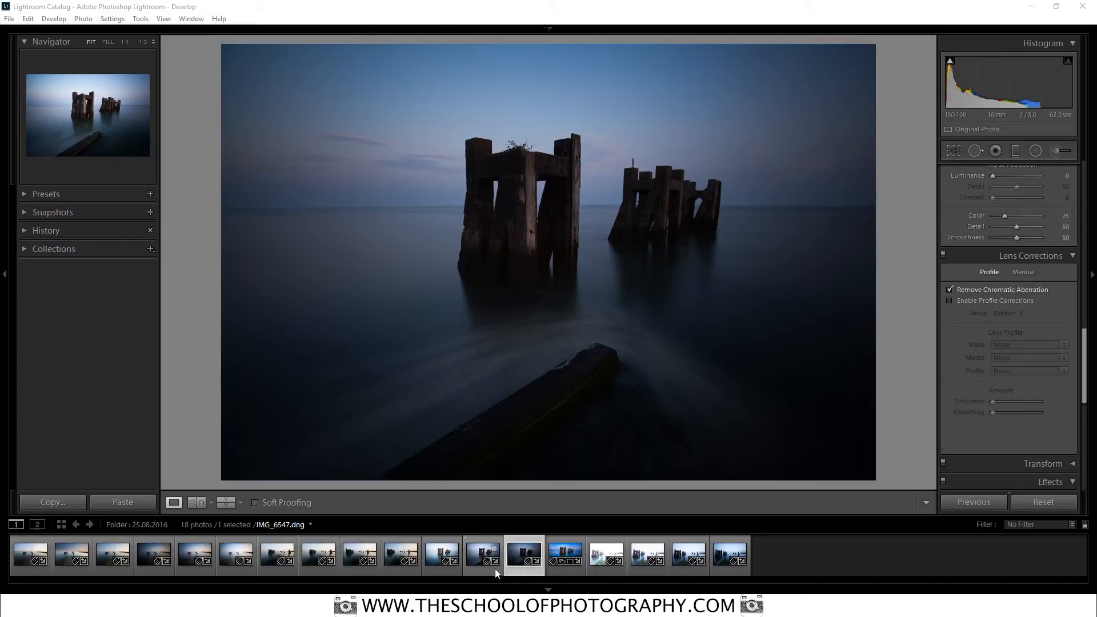
- Merge the exposures IMG_6546, IMG_6547 and IMG_6548 into one HDR photo with the deghost amount at None
ctrl+click(495, 568)
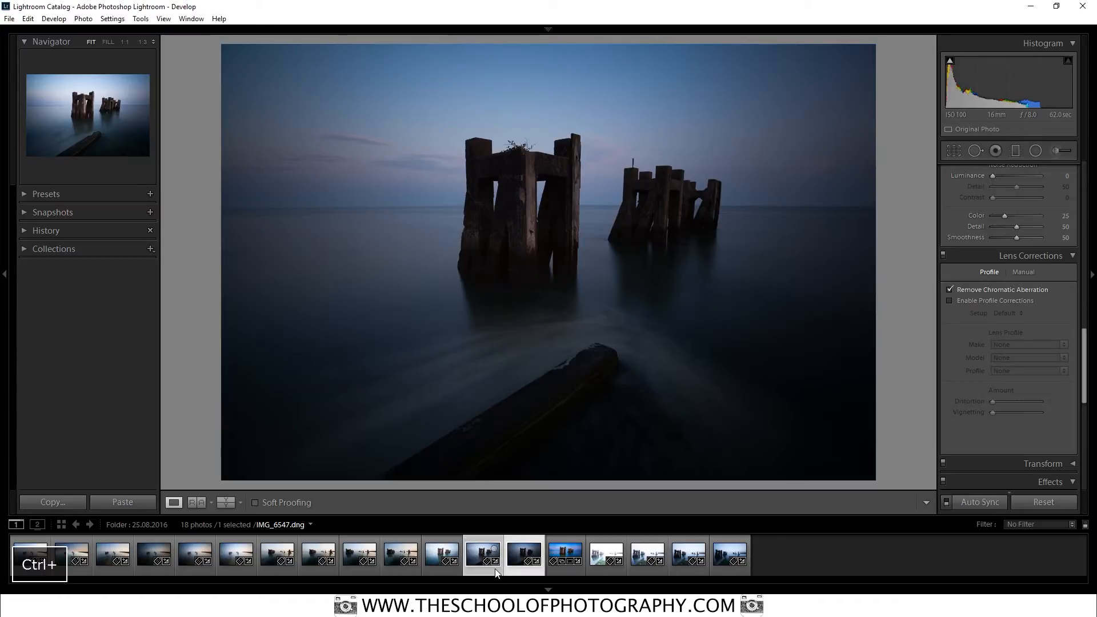
ctrl+click(454, 570)
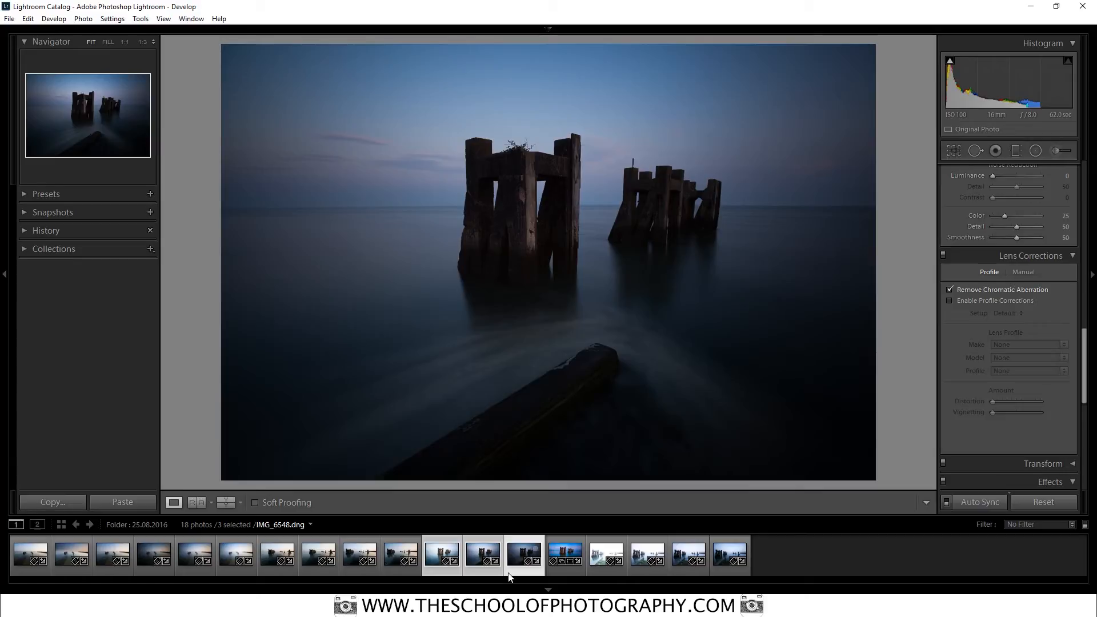
right_click(493, 576)
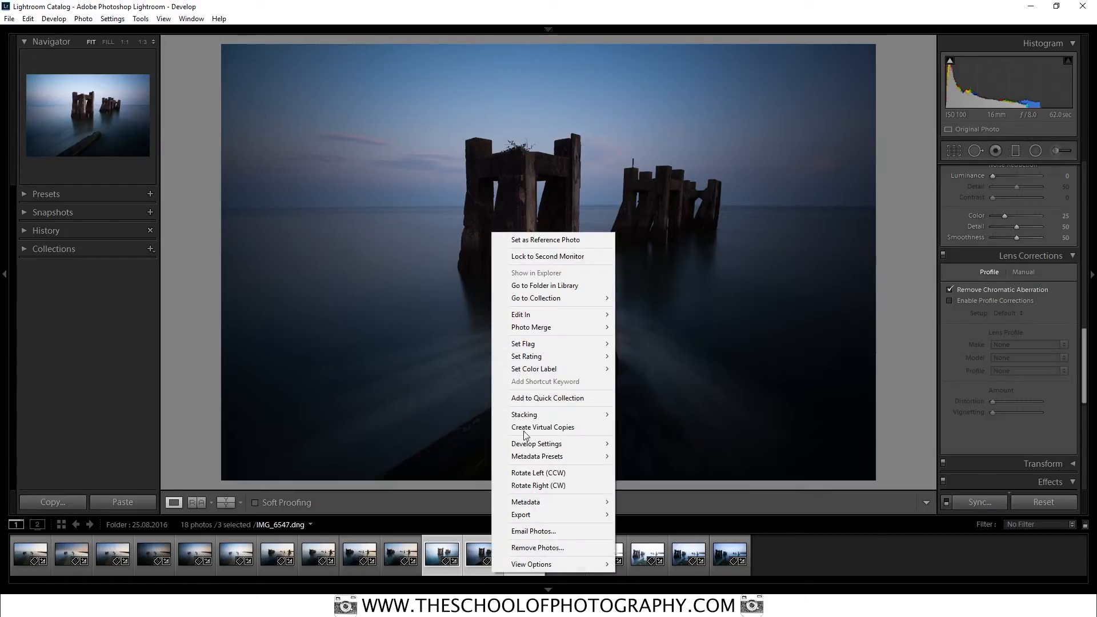
mouse_move(548, 327)
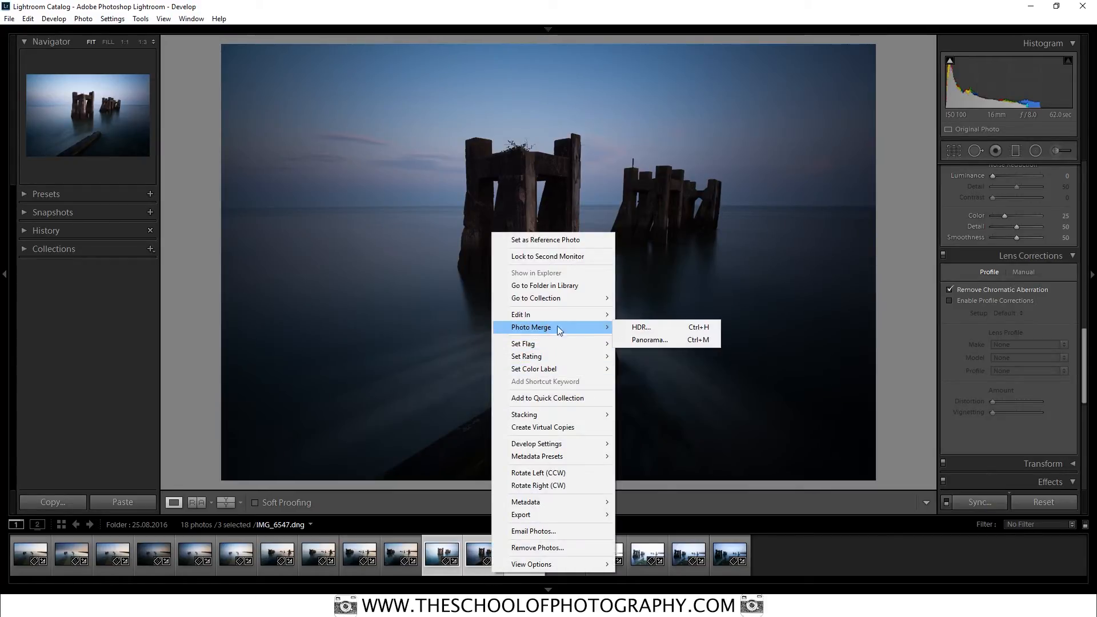
click(646, 327)
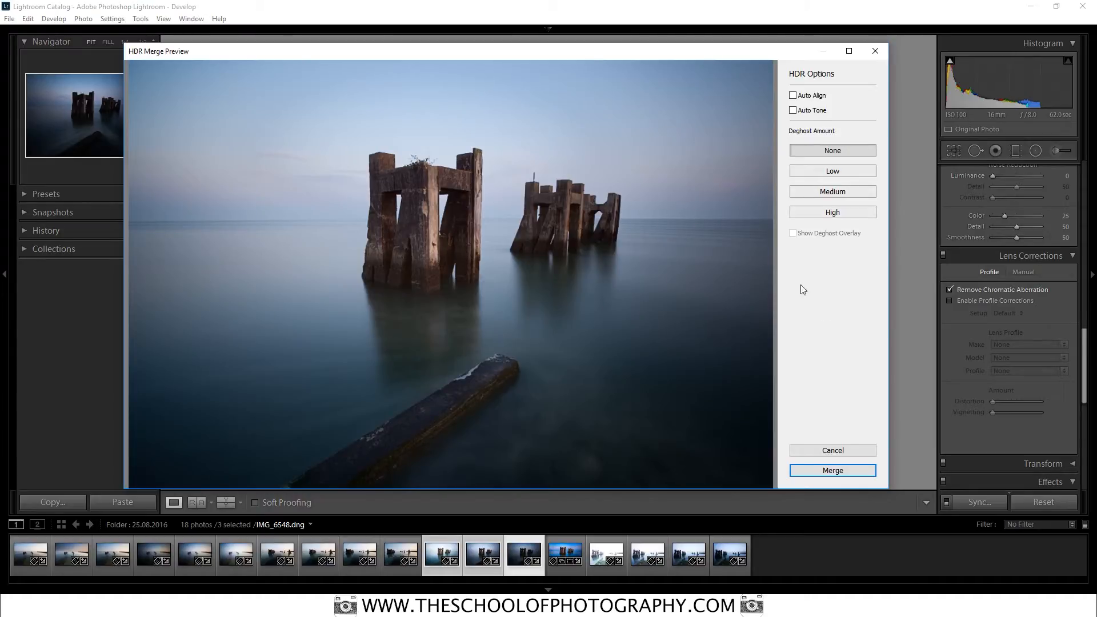
click(847, 468)
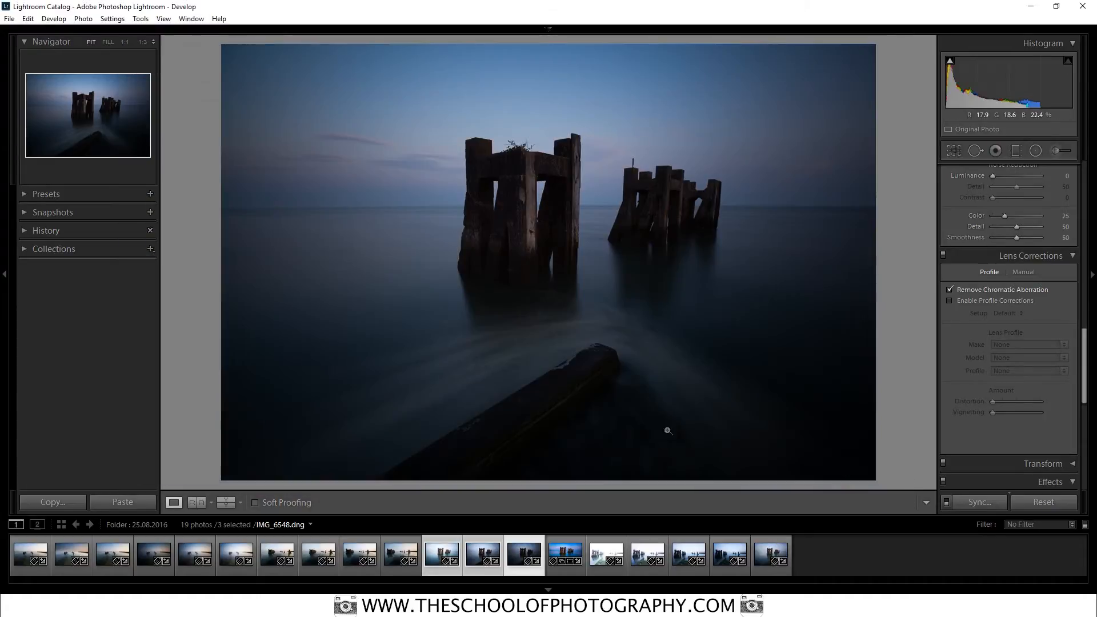
- Open the merged photo IMG_6548-HDR.dng and set its camera calibration profile to Camera Landscape
click(761, 551)
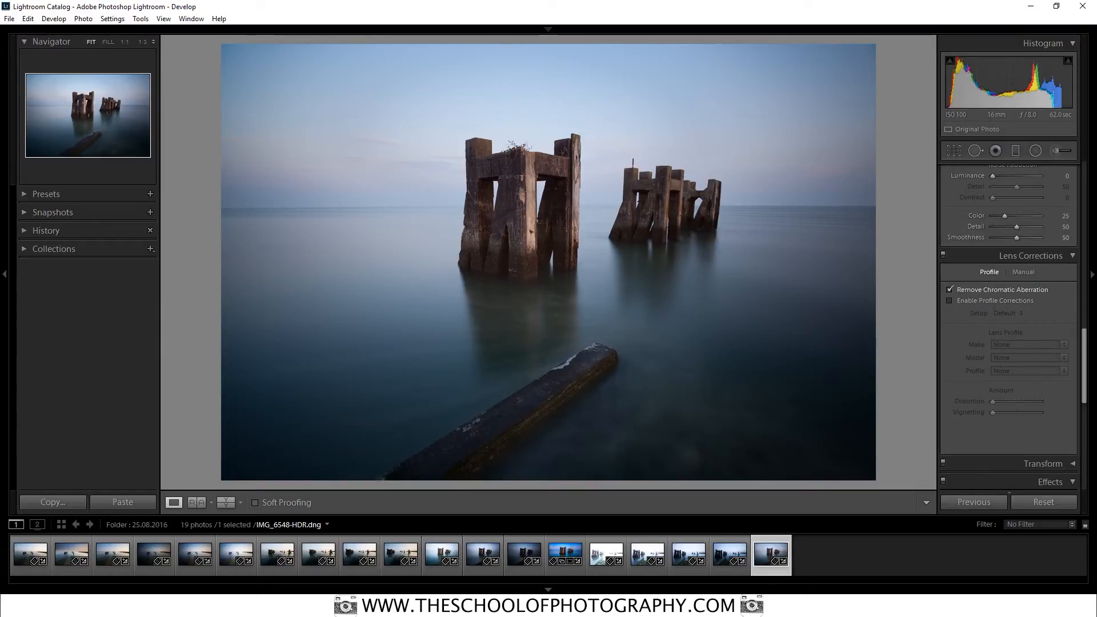
drag(1082, 361, 1095, 472)
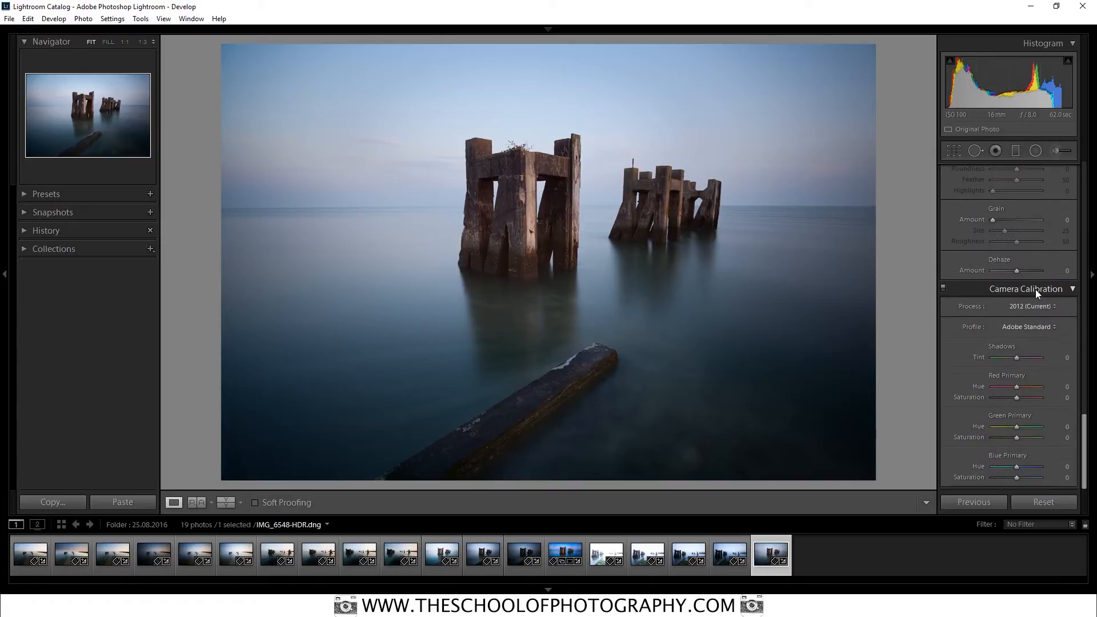
click(1055, 328)
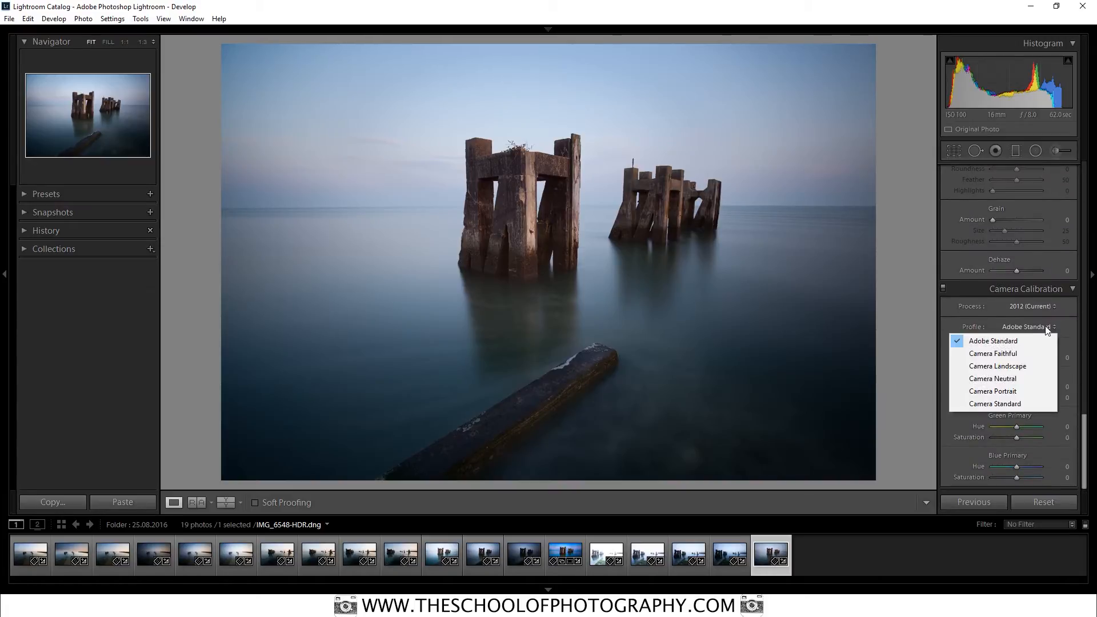
click(1037, 367)
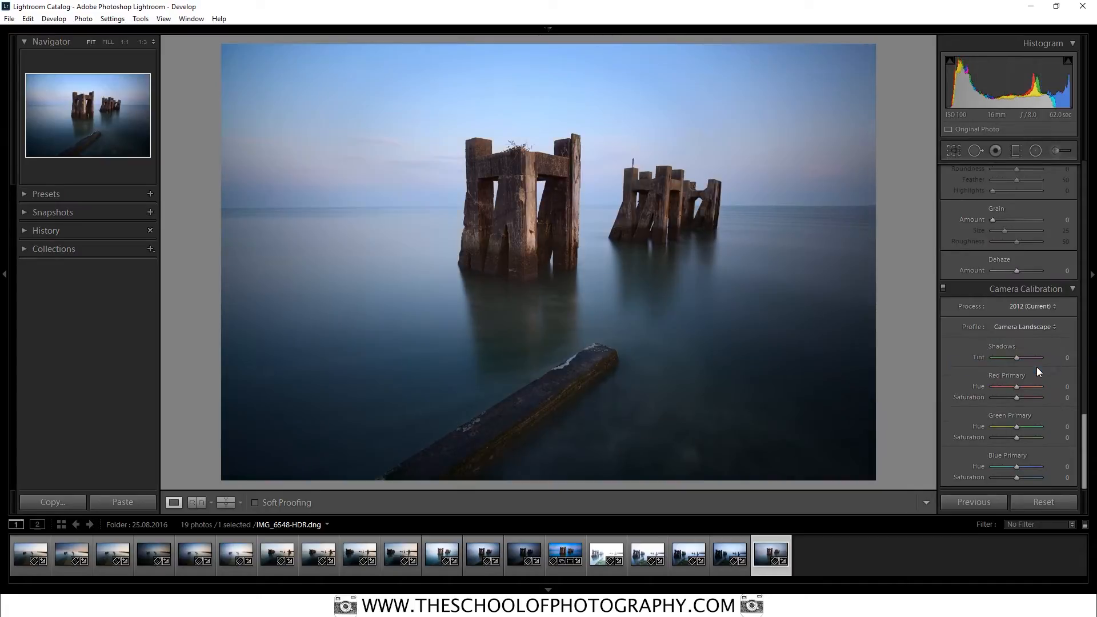
- Set the HDR photo's tone to Highlights -62, Shadows +81, Whites +17 and Blacks -57
drag(1083, 440, 1084, 186)
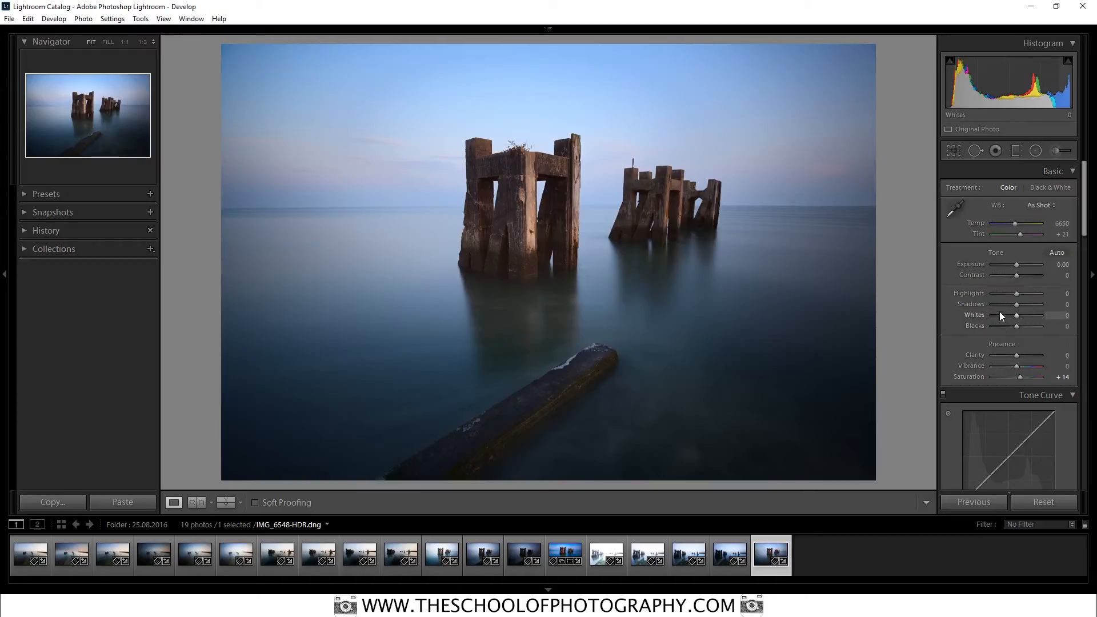
drag(1016, 294, 1036, 306)
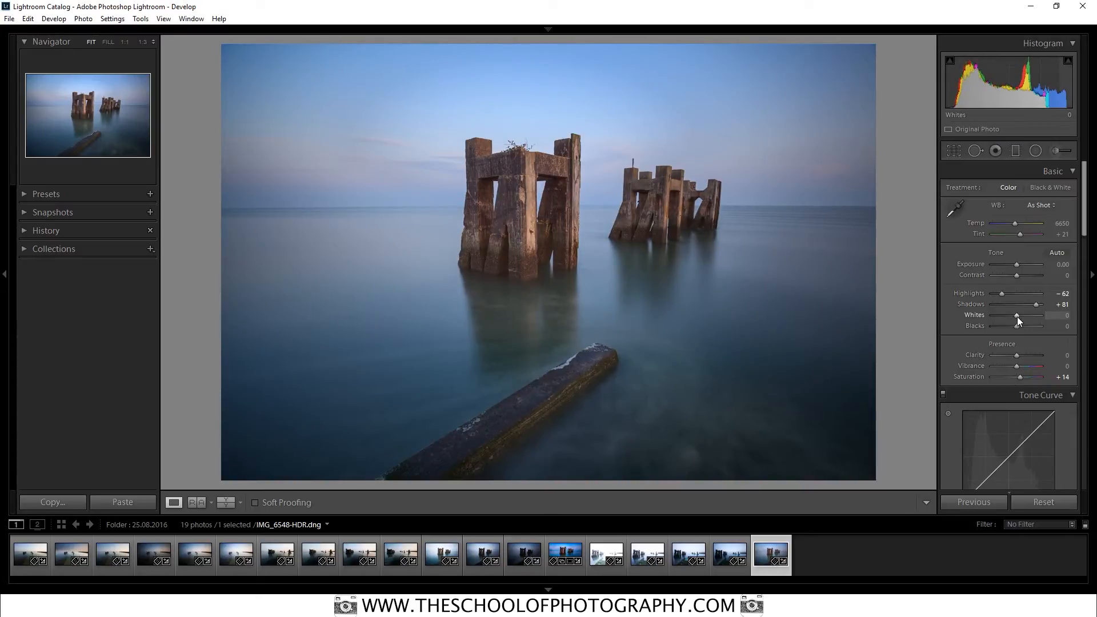
drag(1017, 317, 1003, 324)
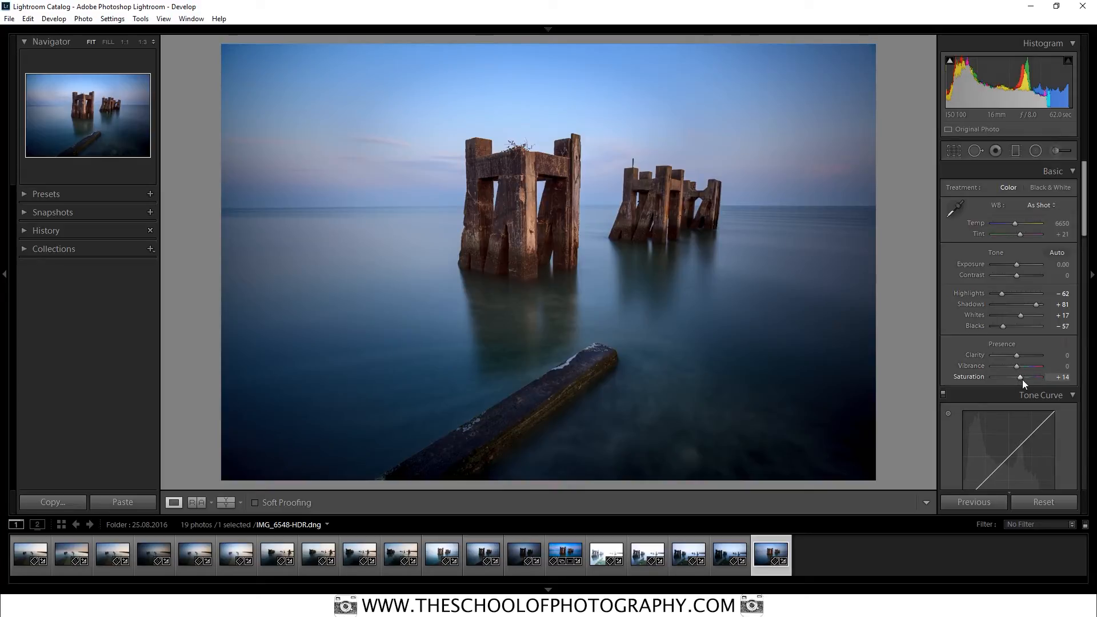
- Set the HDR photo's Saturation to +19, Vibrance to +48 and Clarity to +14
drag(1021, 378, 1022, 378)
mouse_move(1017, 367)
mouse_down()
mouse_move(1046, 377)
mouse_move(1023, 379)
mouse_up()
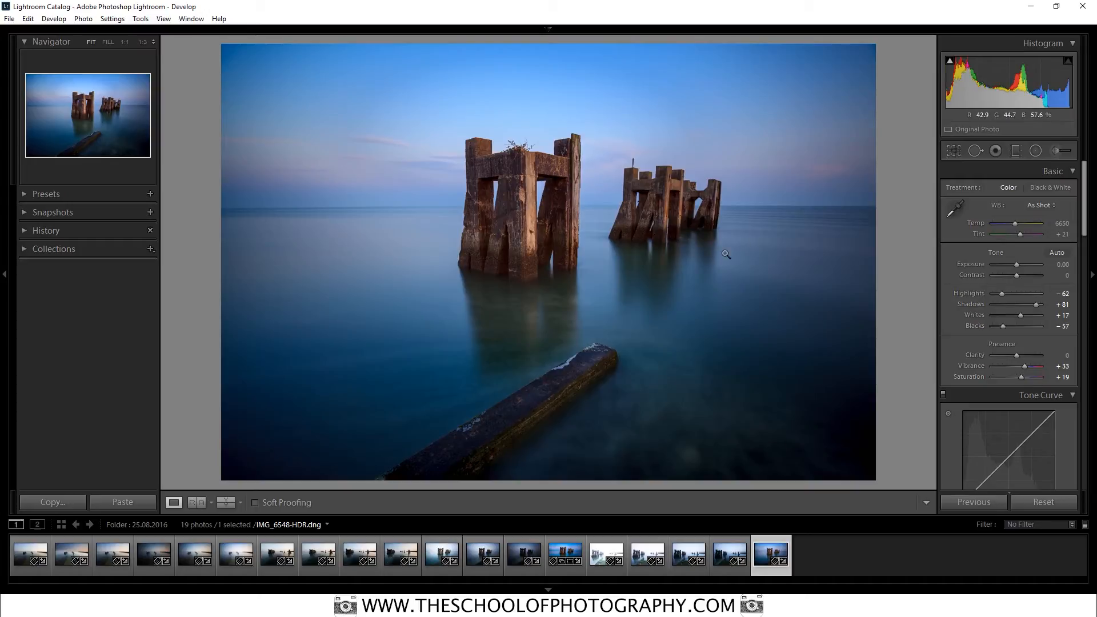
drag(1024, 367, 1020, 356)
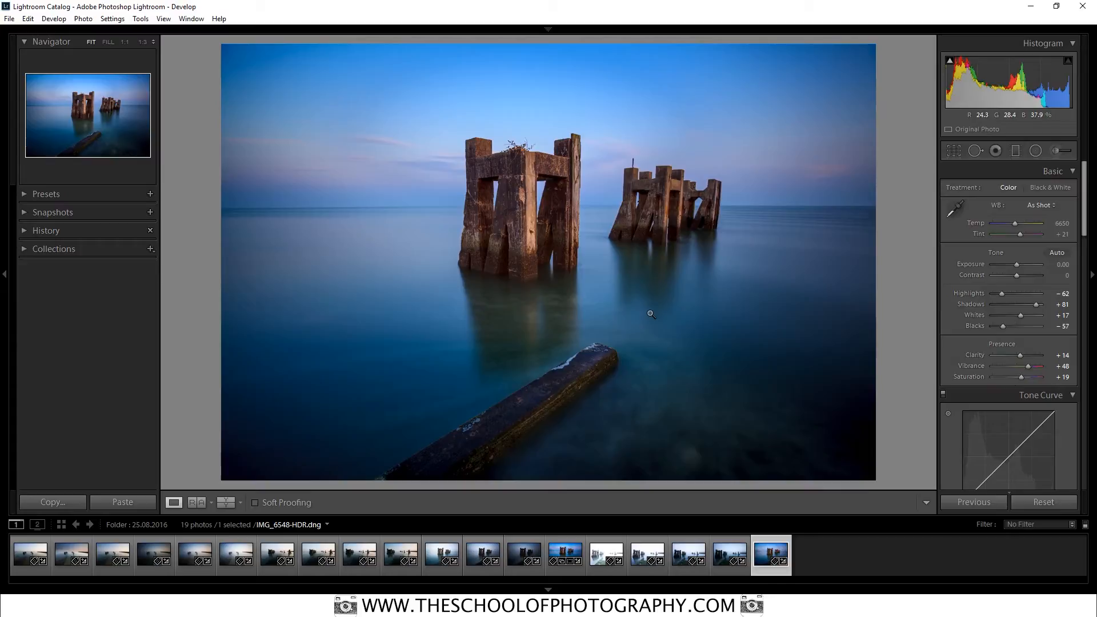
- Shape the tone curve with Lights at +11 and Darks at -9, and compare the photo with and without the curve
drag(1086, 218, 1086, 255)
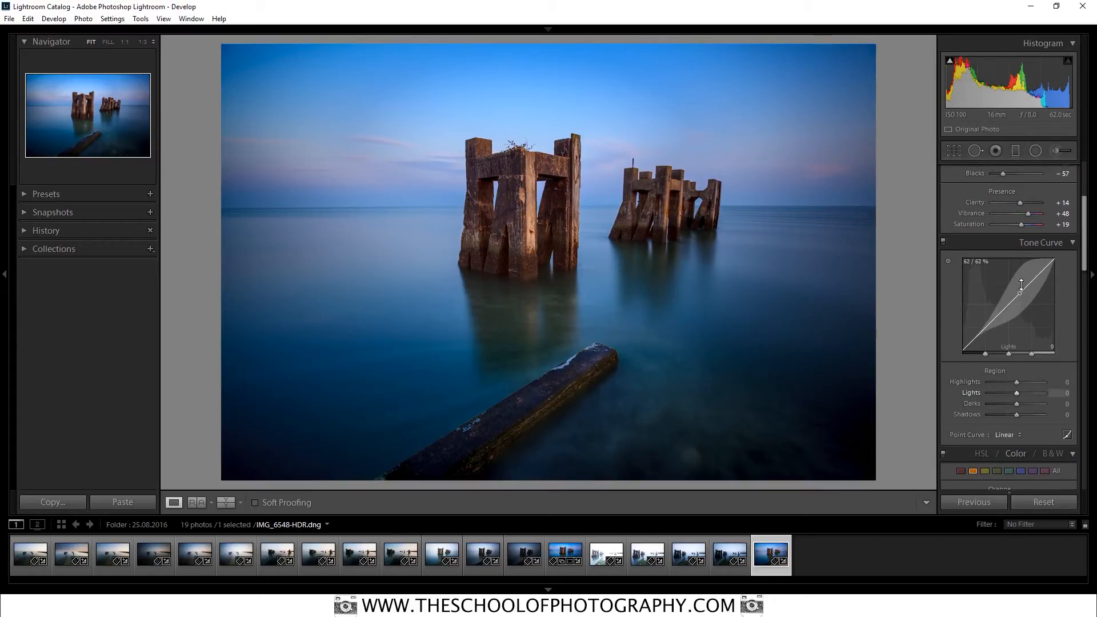
drag(1027, 285, 1027, 278)
drag(998, 321, 997, 326)
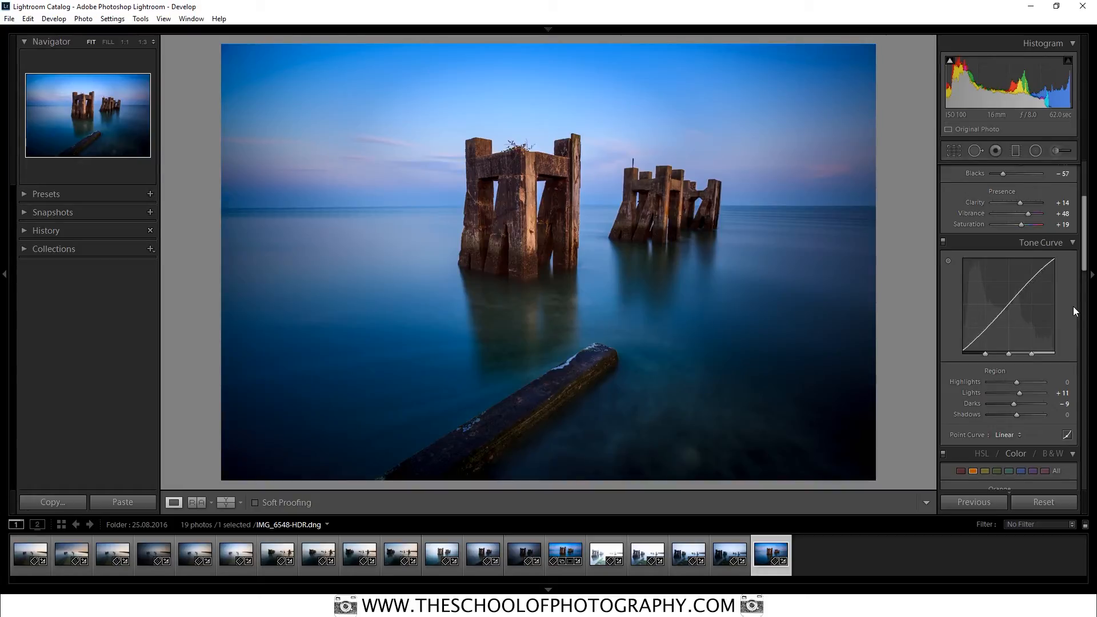
click(943, 242)
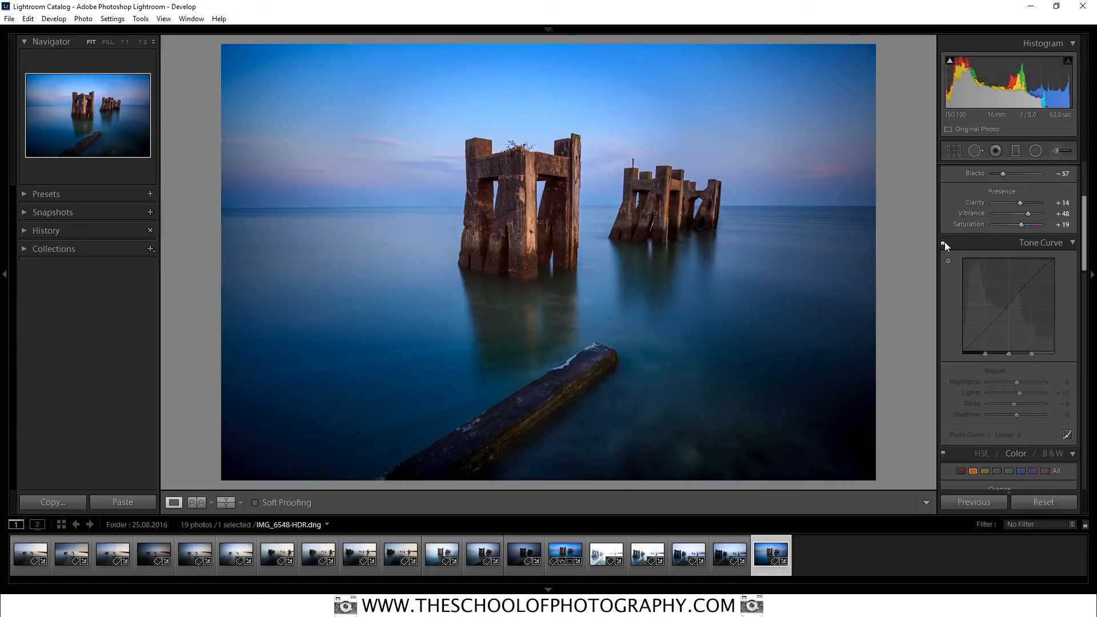
click(944, 242)
click(945, 242)
click(945, 243)
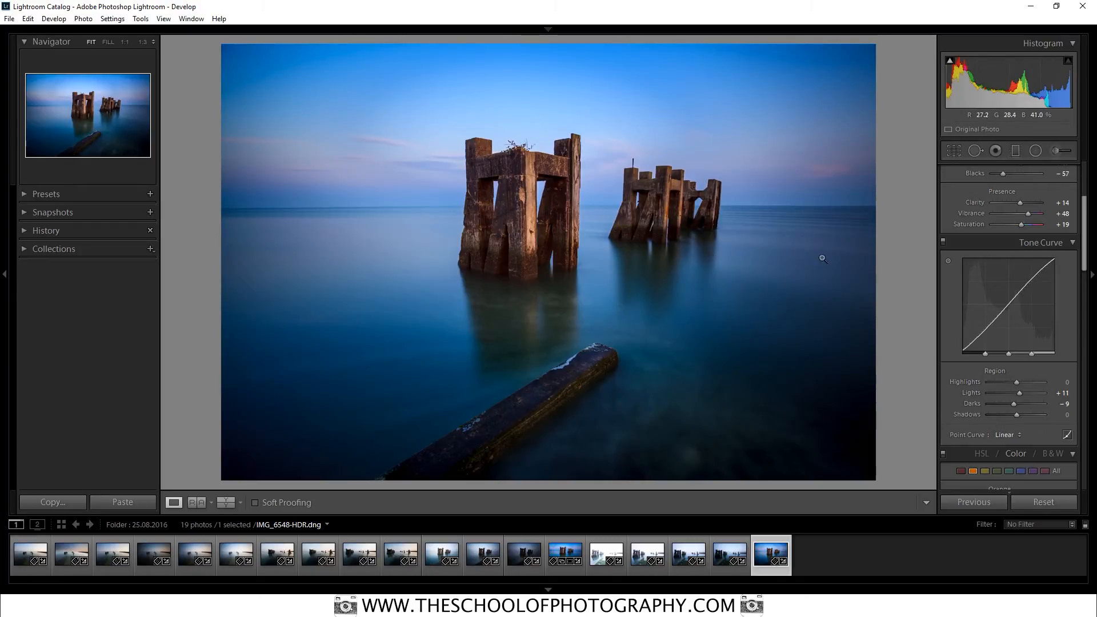
- Set the Saturation of the HDR photo's Blue colour range to +40
drag(1086, 246, 1086, 291)
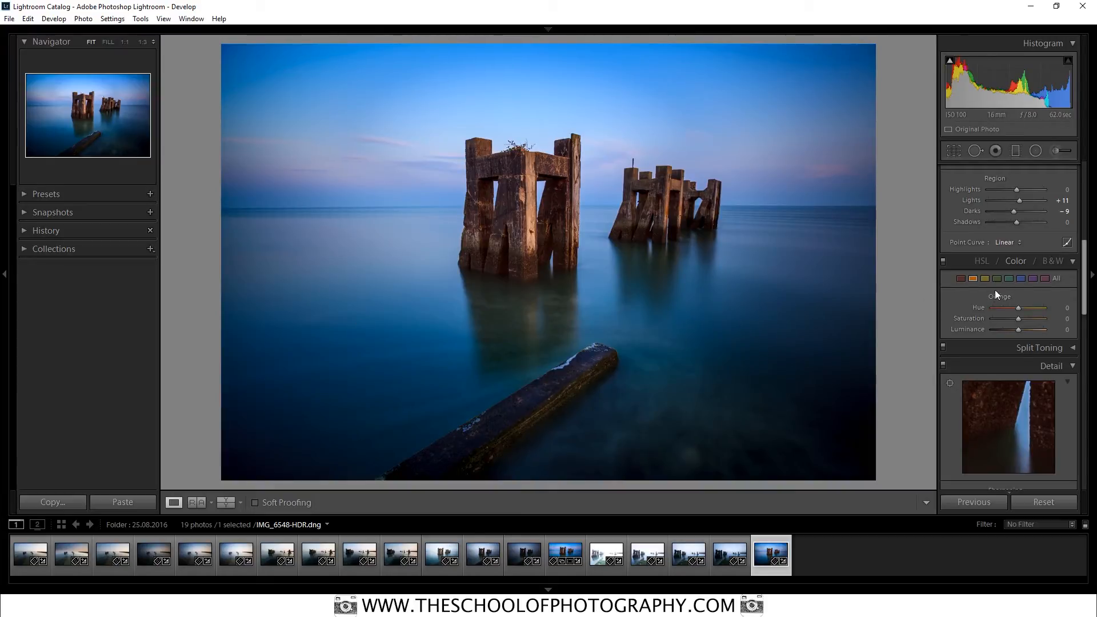
click(1021, 280)
drag(1018, 319, 1027, 319)
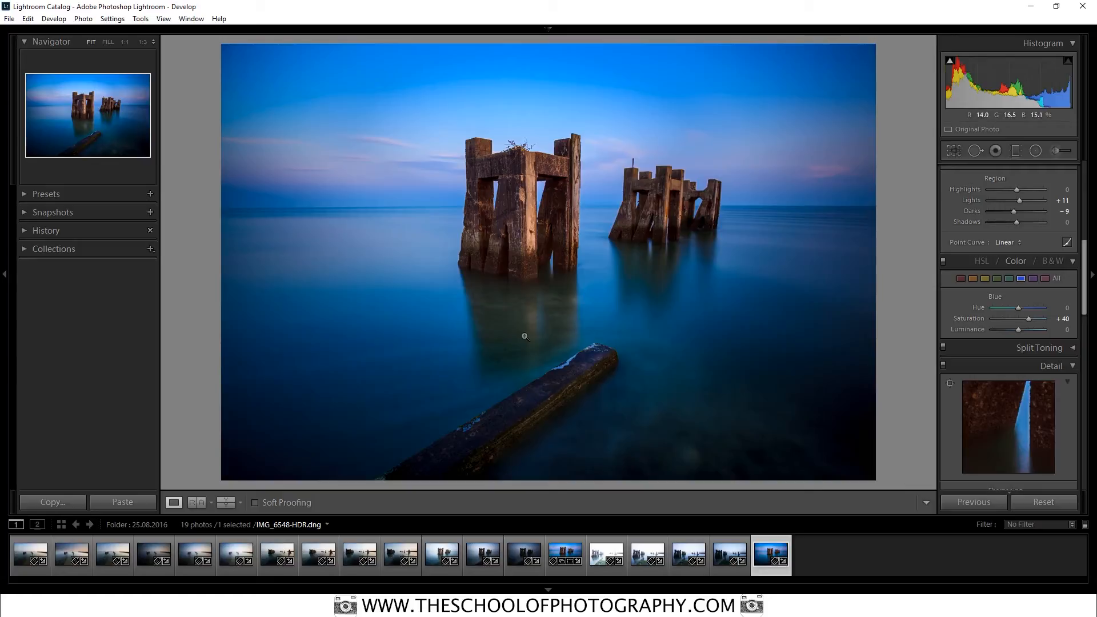
- Try the extremes of the Aqua colour range's Saturation and settle on +36
click(1008, 279)
drag(1018, 318, 983, 322)
drag(993, 318, 1027, 321)
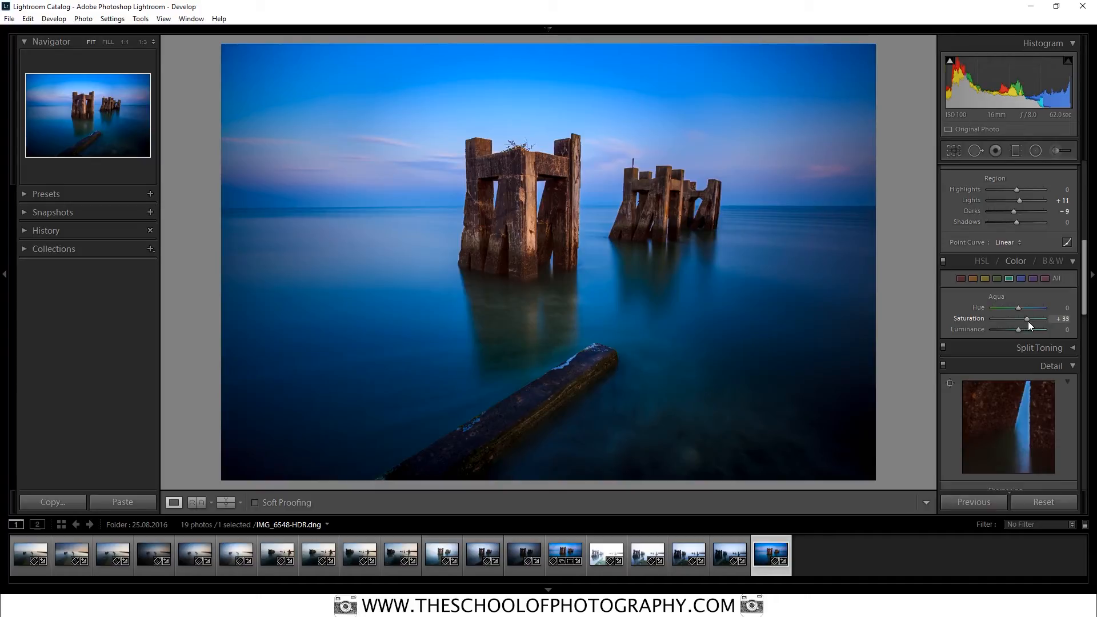
double_click(1027, 323)
drag(1020, 320, 1027, 318)
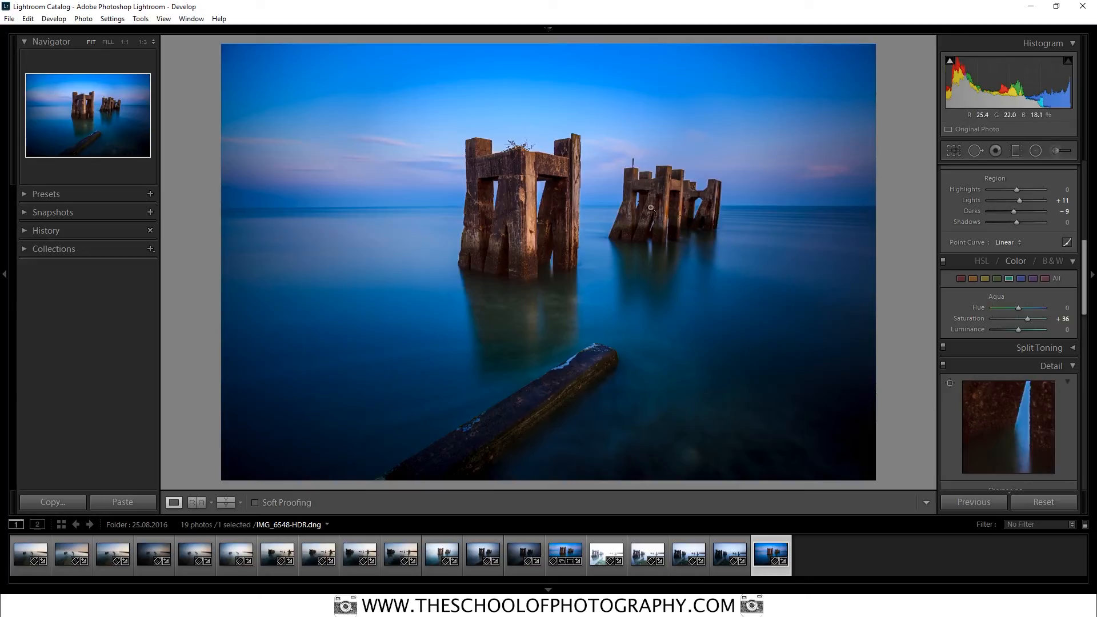
- Lower the Saturation of the Orange colour range slightly to tone down the brown structures
click(974, 280)
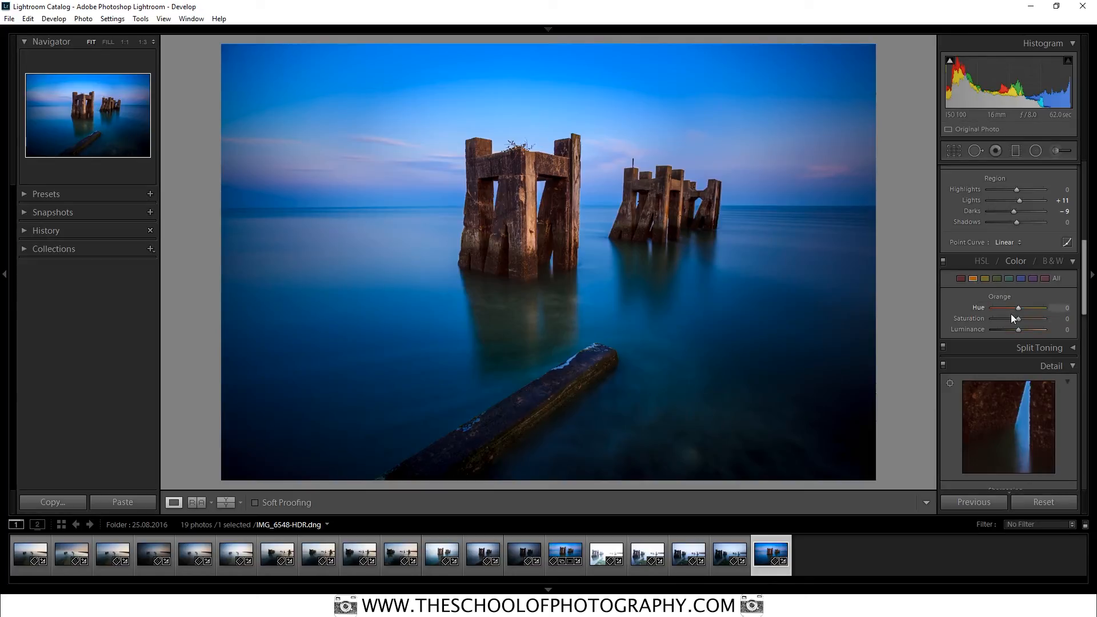
mouse_move(1018, 319)
mouse_down()
mouse_move(1000, 319)
mouse_move(1009, 318)
mouse_up()
mouse_move(1010, 318)
mouse_down()
mouse_move(999, 318)
mouse_move(1008, 318)
mouse_up()
- Set the sharpening to Amount 100 and Radius 1.4 and the Luminance noise reduction to 15, judging the front structure at 1:1
scroll(1088, 305, down, 2)
drag(1089, 304, 1093, 335)
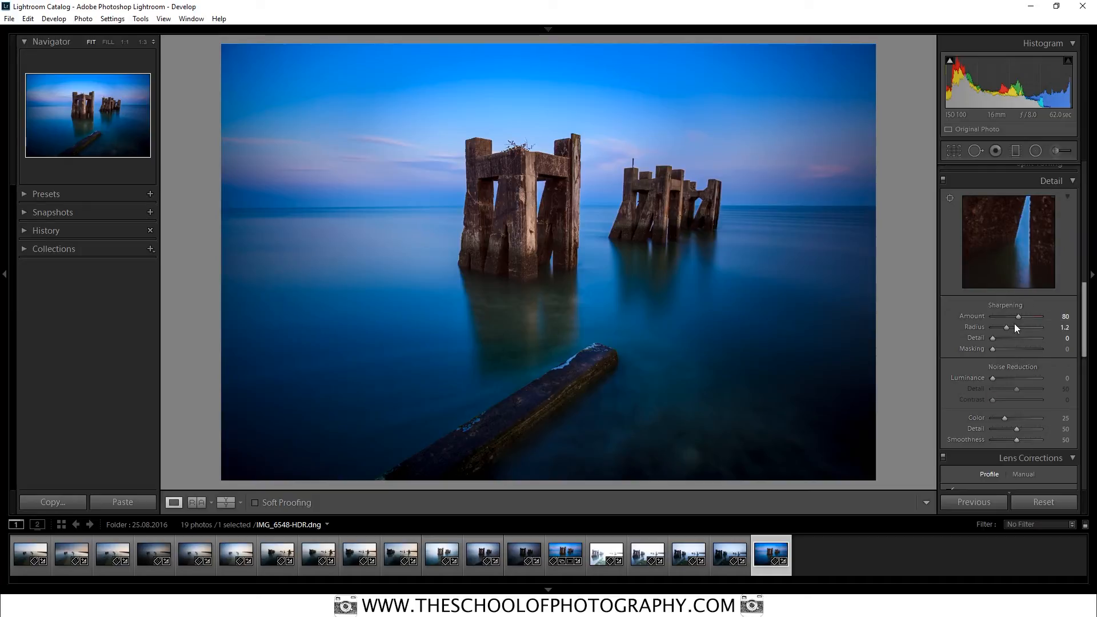
click(569, 224)
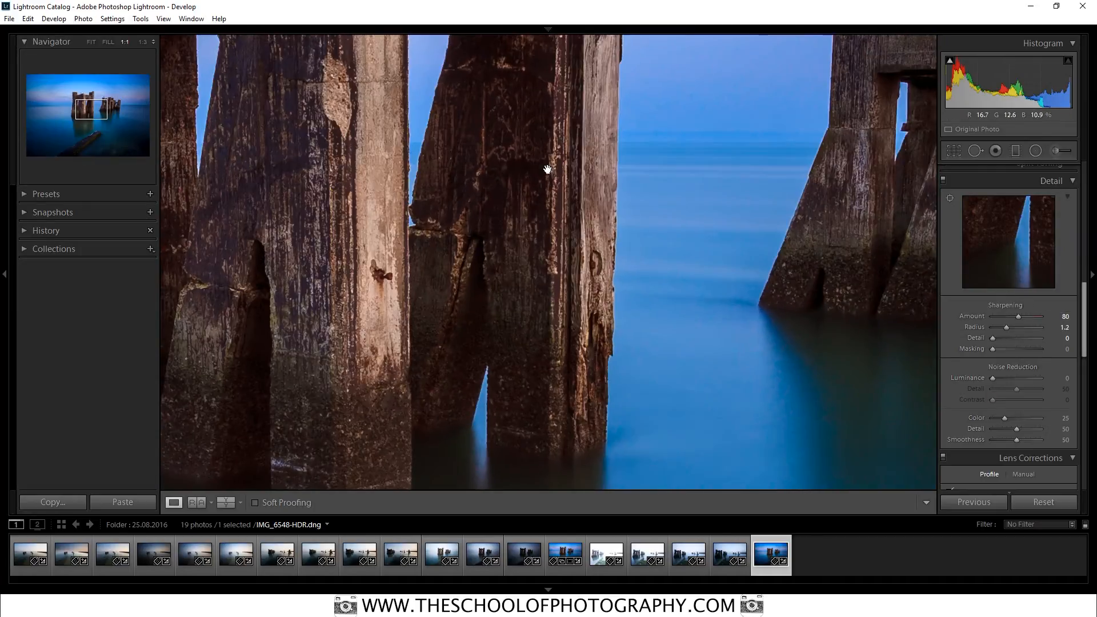
drag(548, 170, 588, 333)
drag(568, 150, 589, 217)
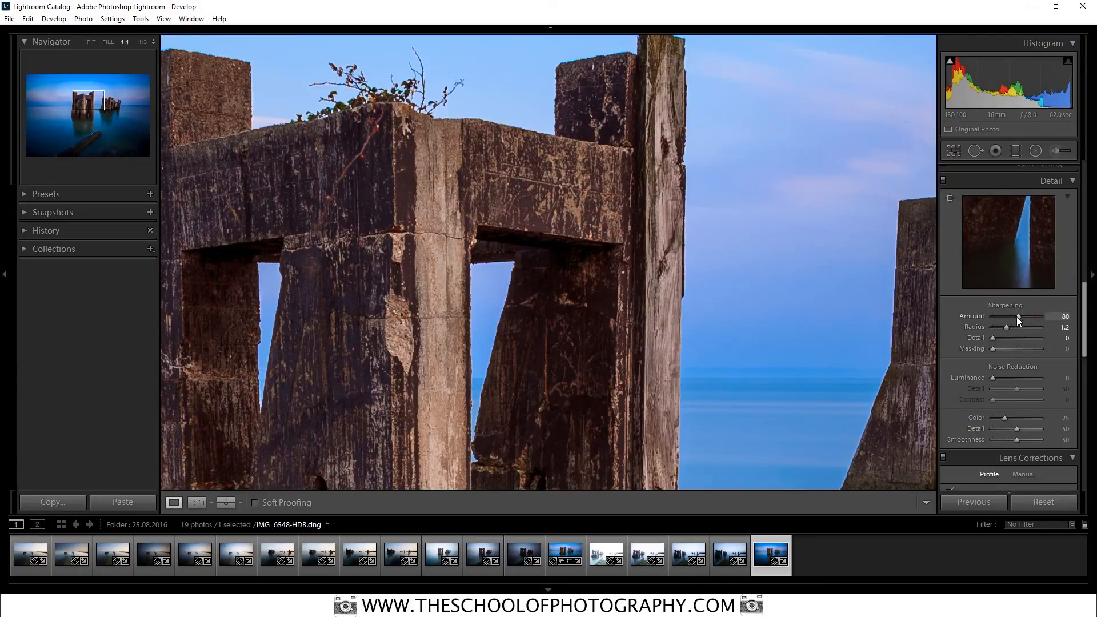
drag(1019, 318, 1018, 318)
drag(992, 379, 997, 379)
- Compare the front structure at 1:1 with and without the sharpening and noise reduction, and return to the whole photo
click(943, 179)
click(943, 179)
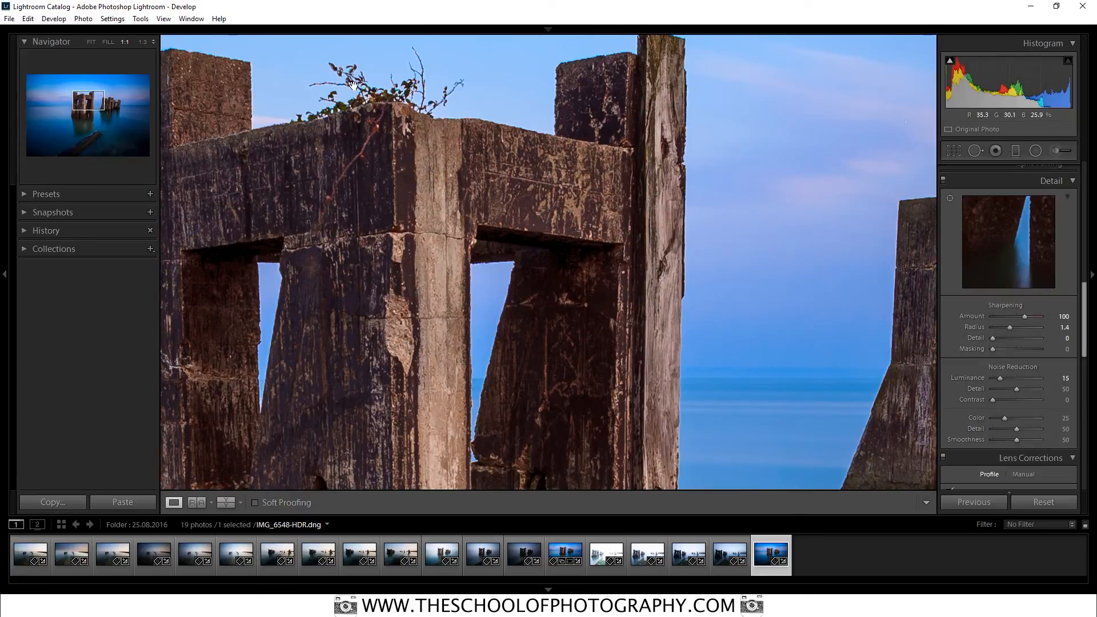
click(943, 180)
click(943, 180)
click(616, 250)
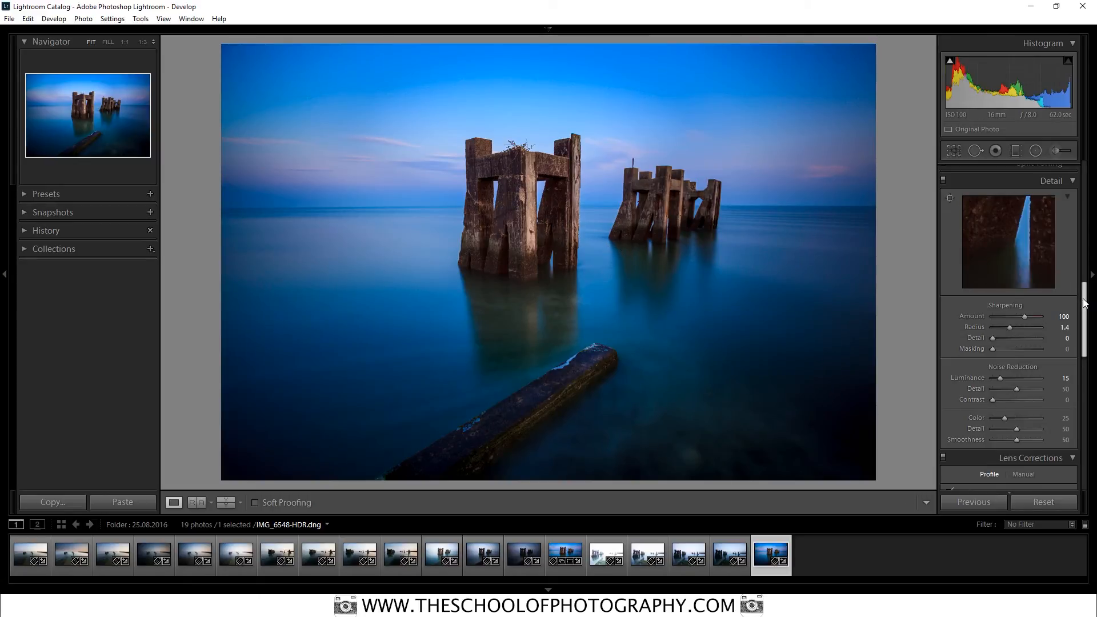
- Add a level graduated filter with Exposure 1.00 from the photo's bottom edge up to the base of the front structure
scroll(1017, 297, down, 5)
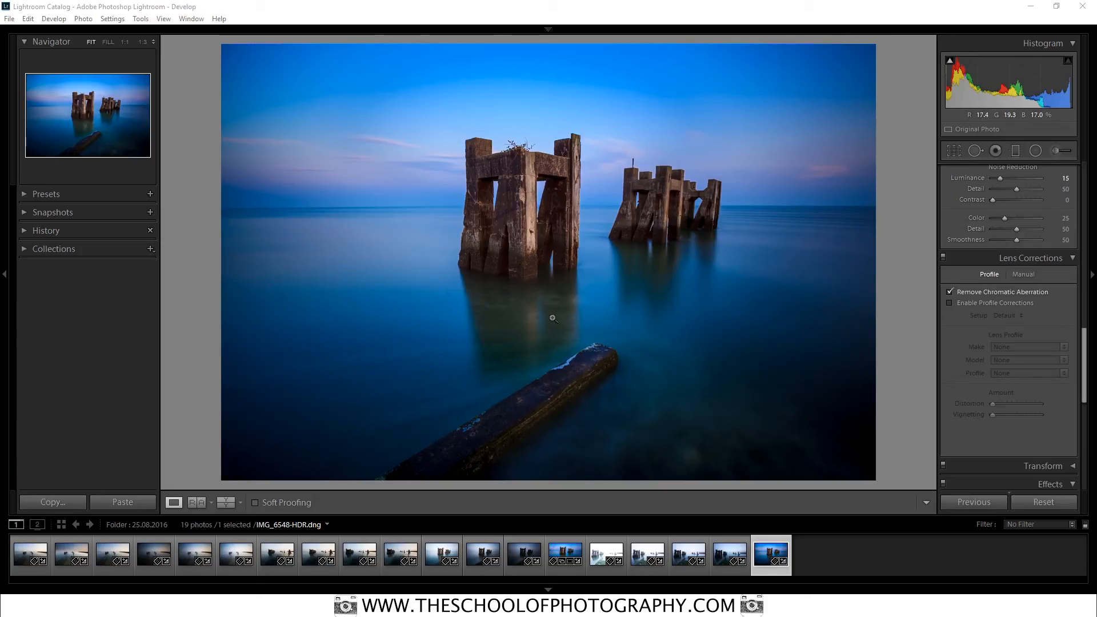
click(1015, 151)
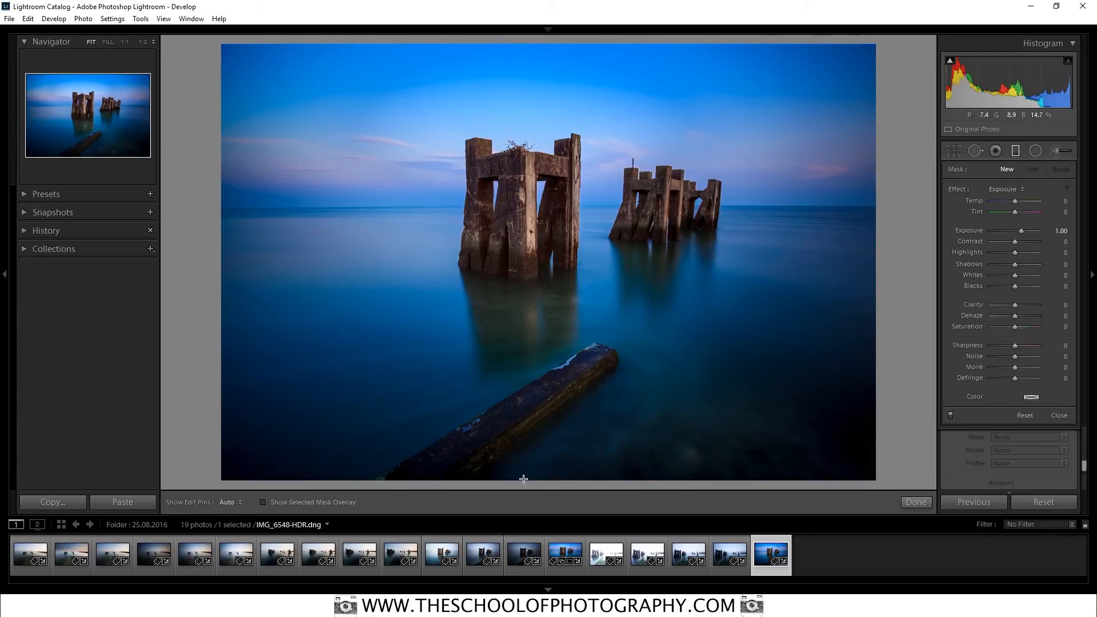
drag(528, 484, 527, 281)
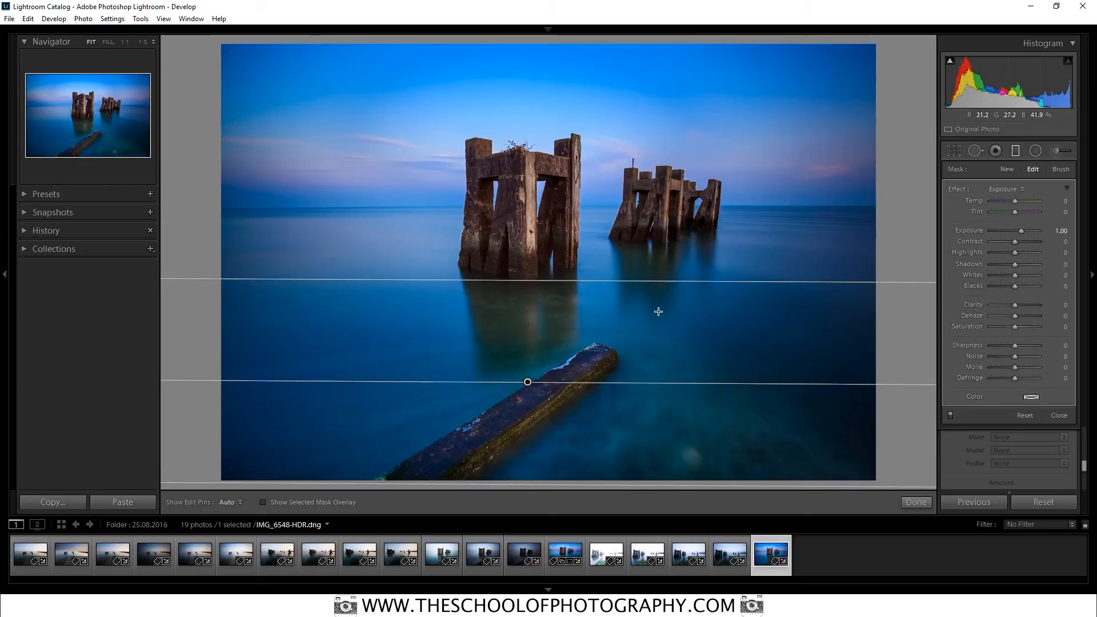
mouse_move(723, 384)
mouse_down()
mouse_move(725, 375)
mouse_move(730, 384)
mouse_up()
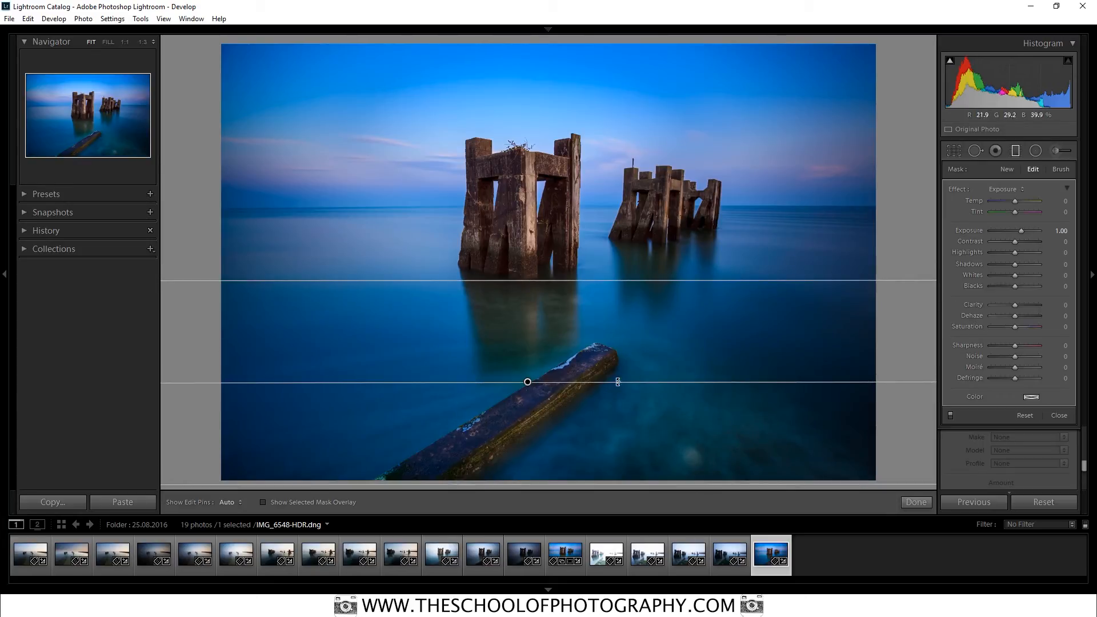
mouse_move(527, 383)
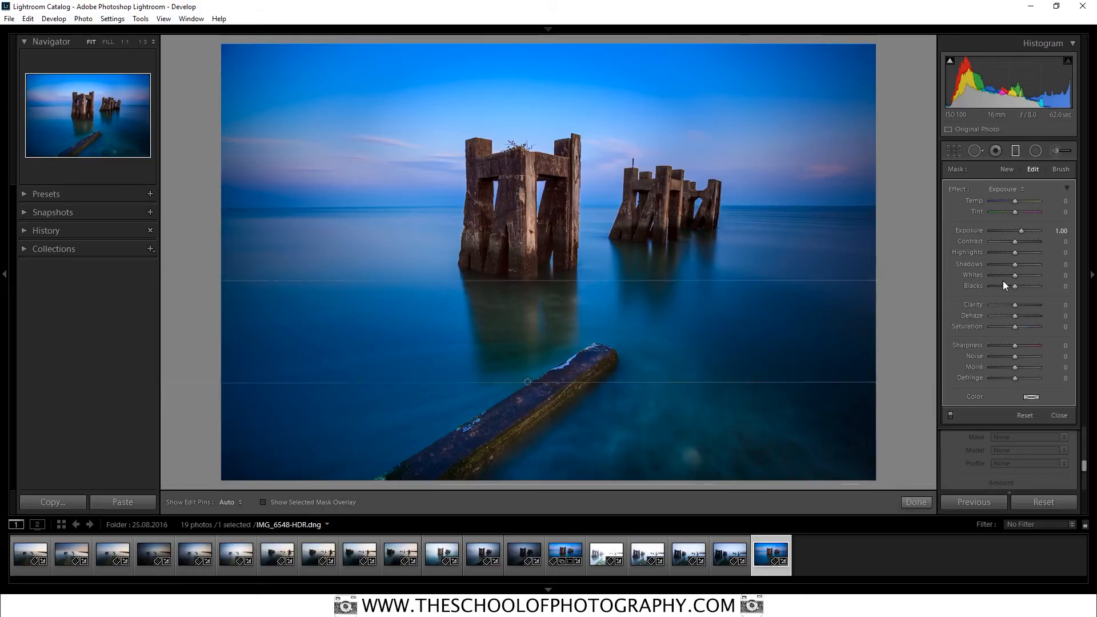
- Try an Exposure of 0.57 on the graduated filter and set it back to 1.00
mouse_move(1020, 231)
mouse_down()
mouse_move(1037, 229)
mouse_move(993, 232)
mouse_move(1019, 231)
mouse_up()
click(1058, 231)
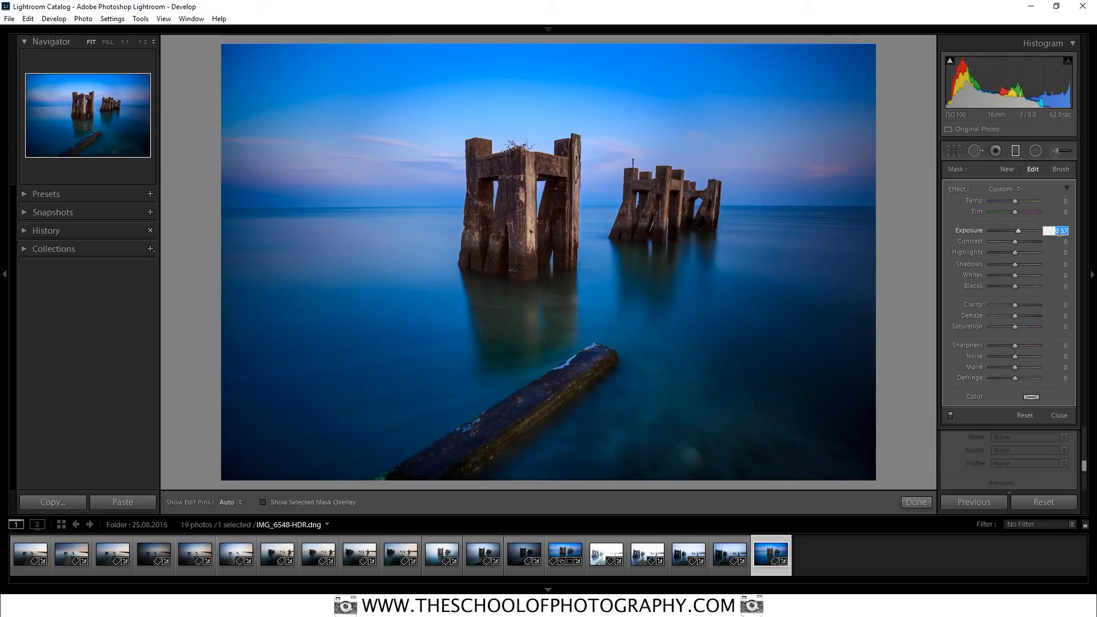
text(1)
key(Return)
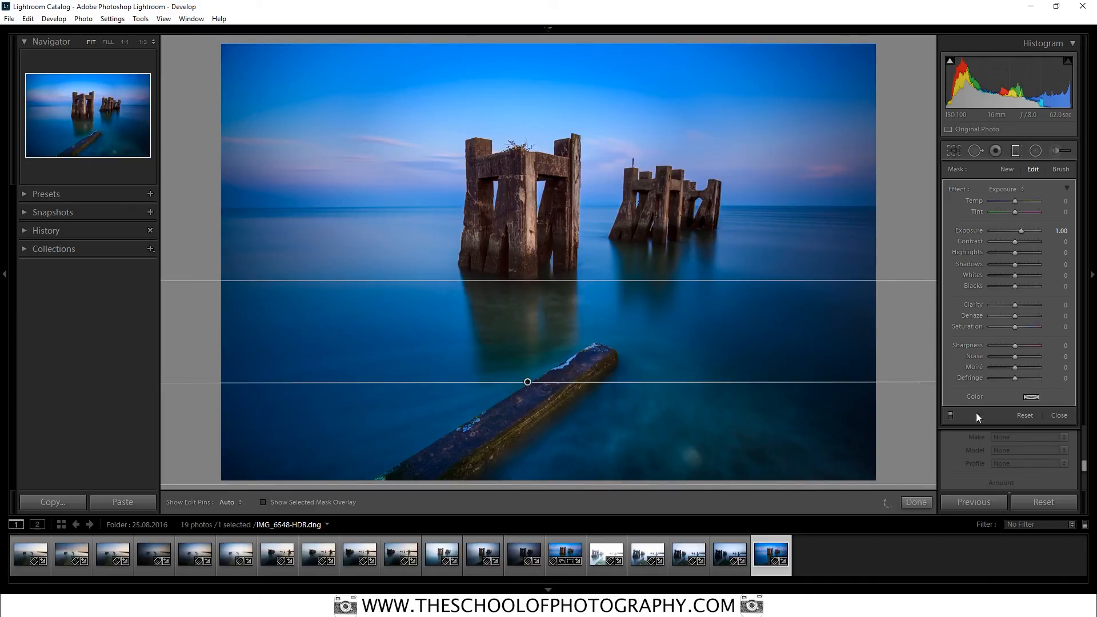
- Compare the foreground water with and without the graduated filter, and close the filter
click(950, 416)
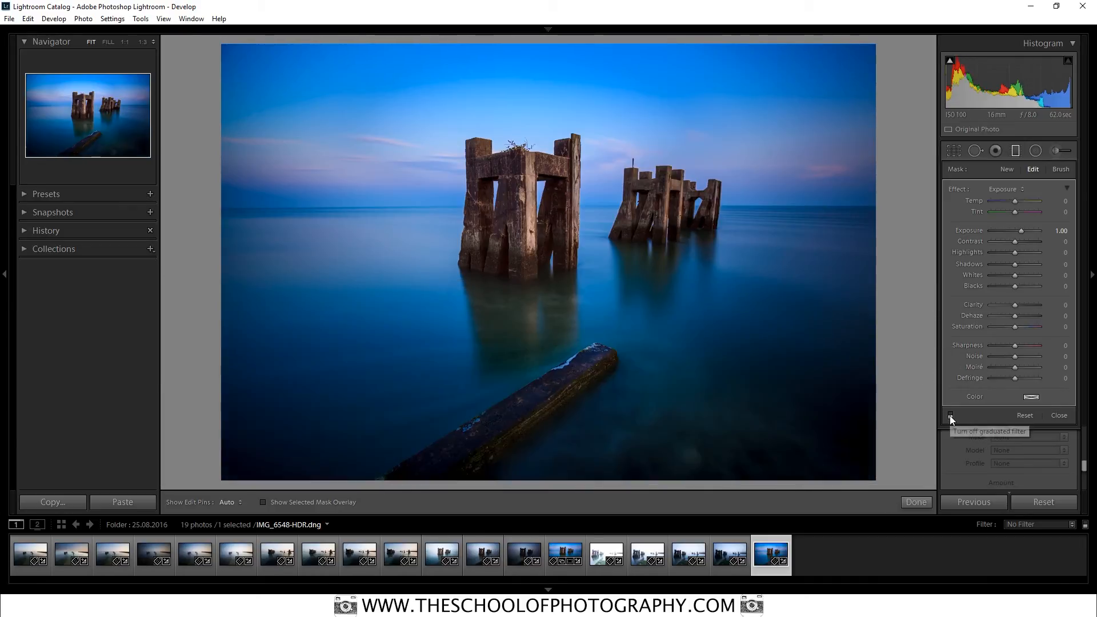
click(949, 416)
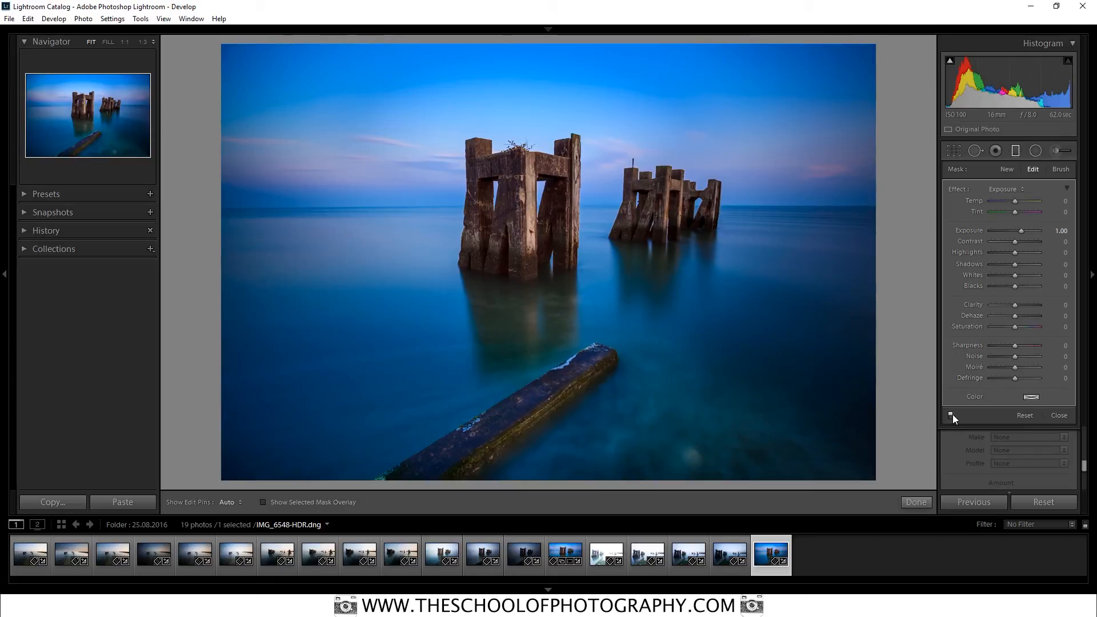
click(952, 415)
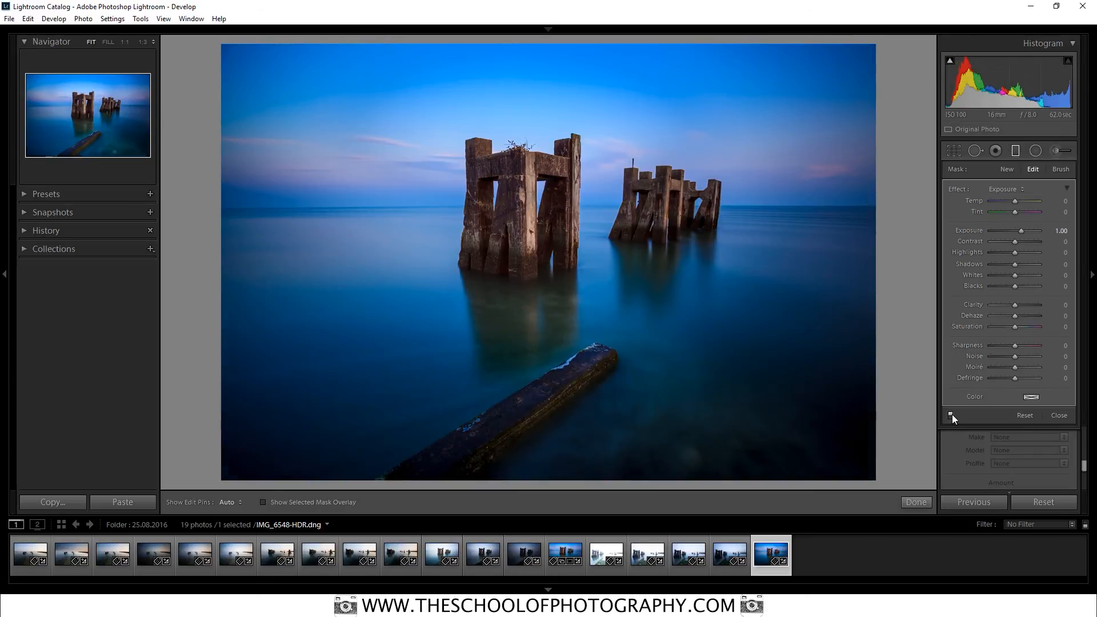
click(952, 415)
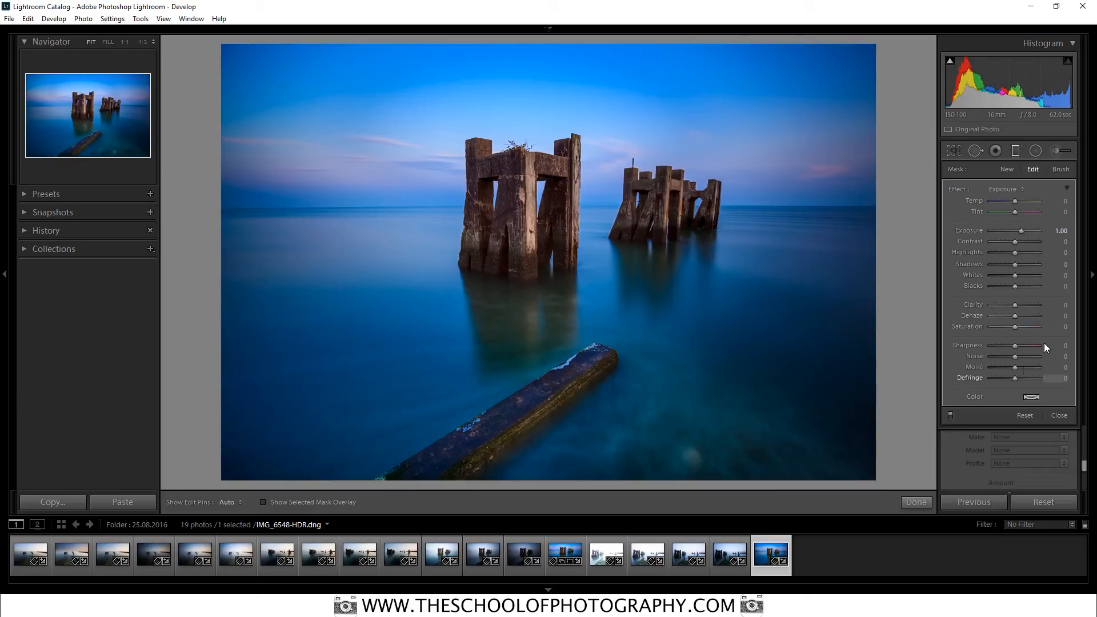
click(916, 503)
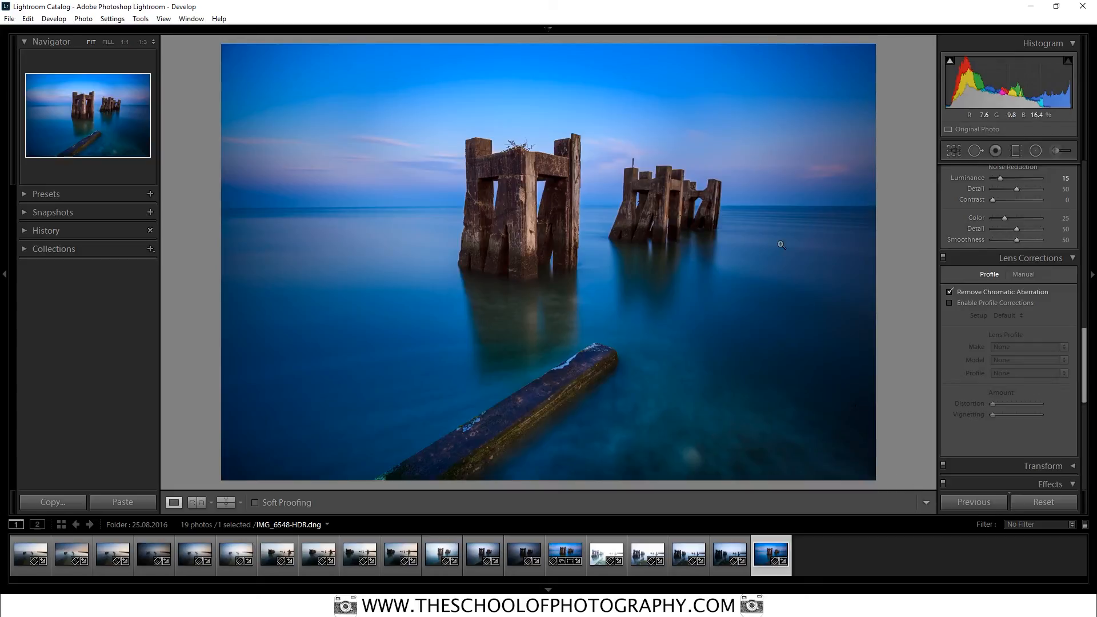
- Heal the dark dust spot in the sky to the right of the rear structure with a size 44 healing brush
click(778, 158)
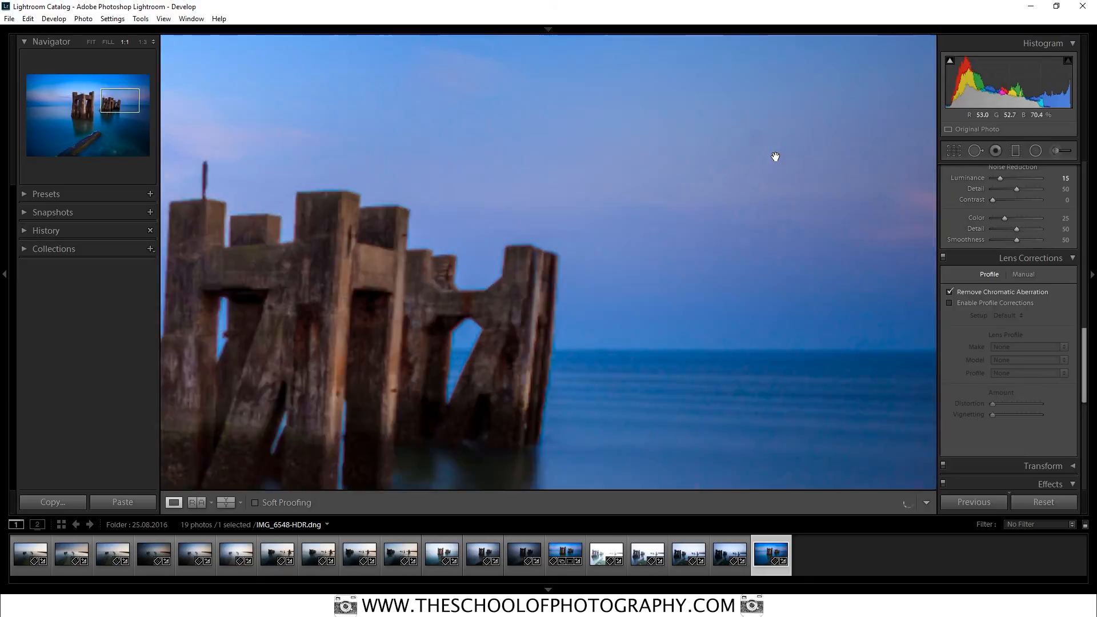
drag(741, 185, 644, 282)
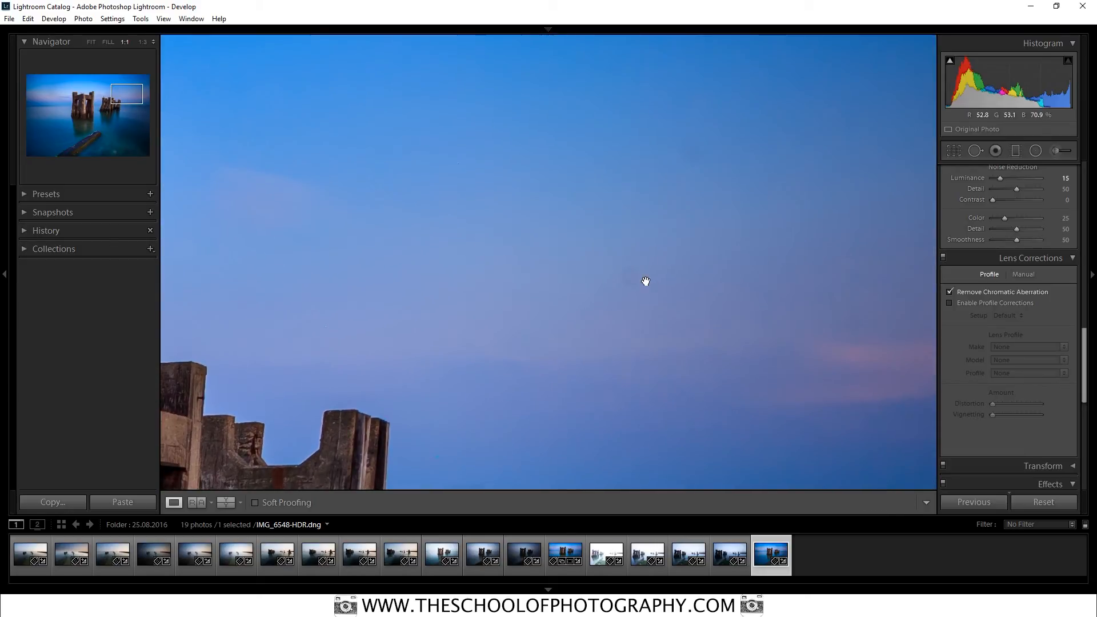
click(974, 149)
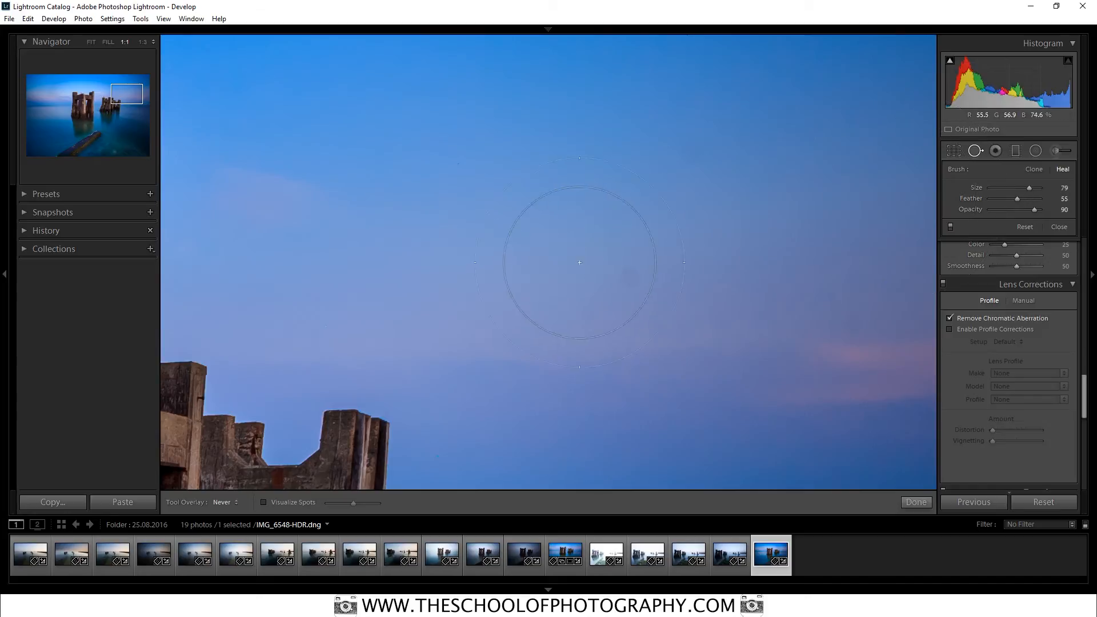
scroll(636, 278, down, 2)
scroll(636, 272, down, 1)
scroll(636, 273, down, 1)
scroll(635, 274, down, 5)
click(632, 277)
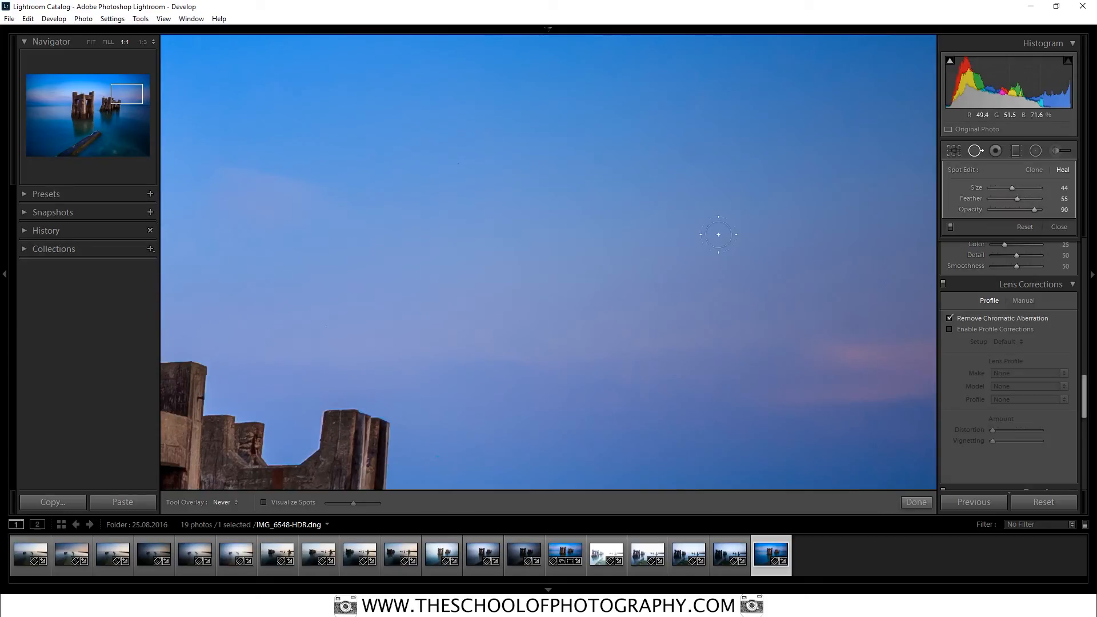
- Check the horizon and sea at 1:1 for further spots, and heal the bright spot in the foreground water at size 79
key(space)
drag(688, 318, 647, 117)
drag(585, 250, 597, 248)
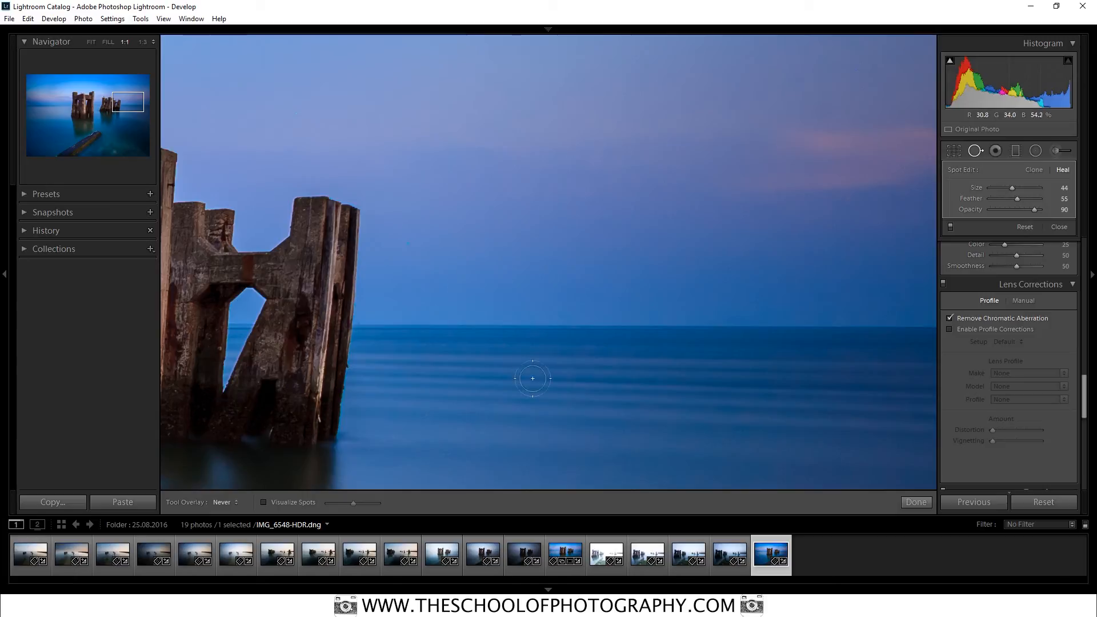
key(space)
drag(735, 262, 691, 164)
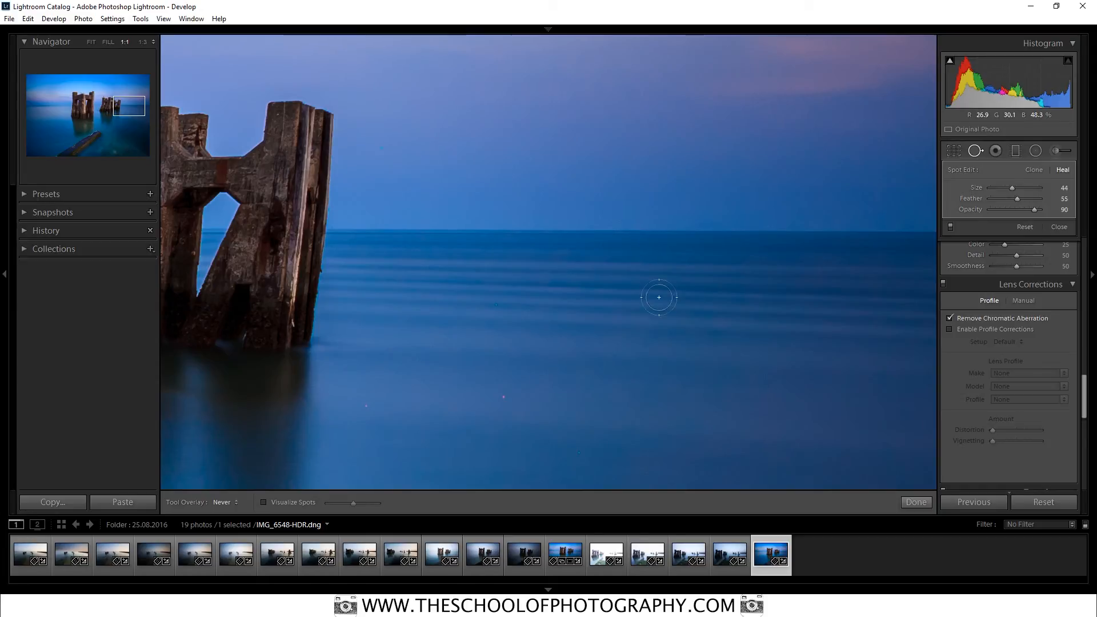
key(space)
click(636, 201)
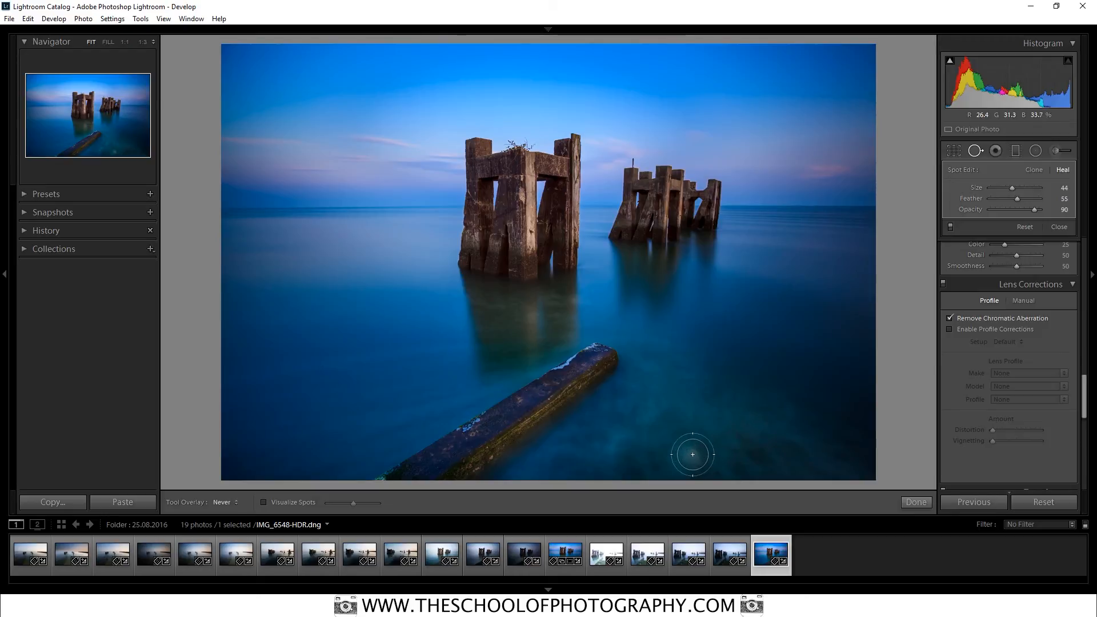
scroll(693, 457, up, 5)
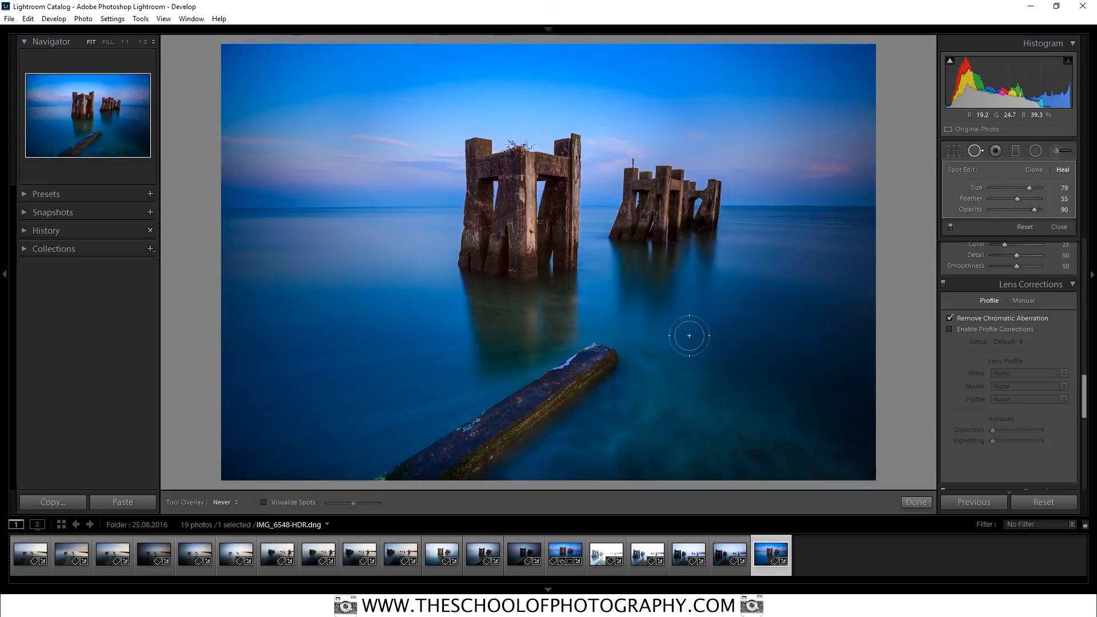
click(920, 502)
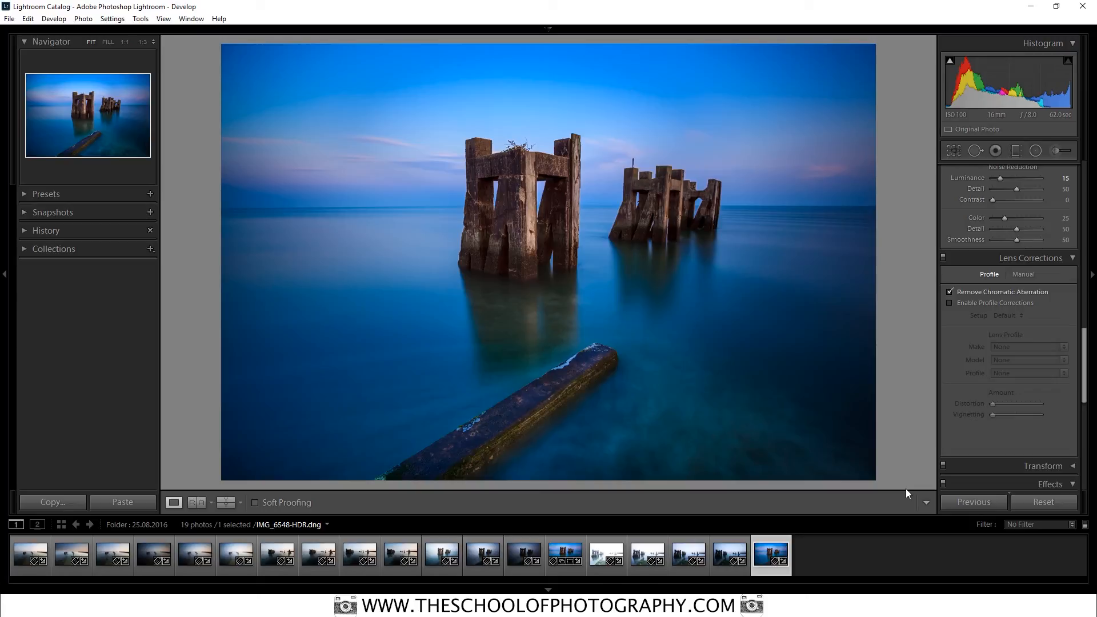
- Crop the photo inward from its upper-left corner with the original aspect ratio locked, and compare it with the uncropped frame
click(954, 151)
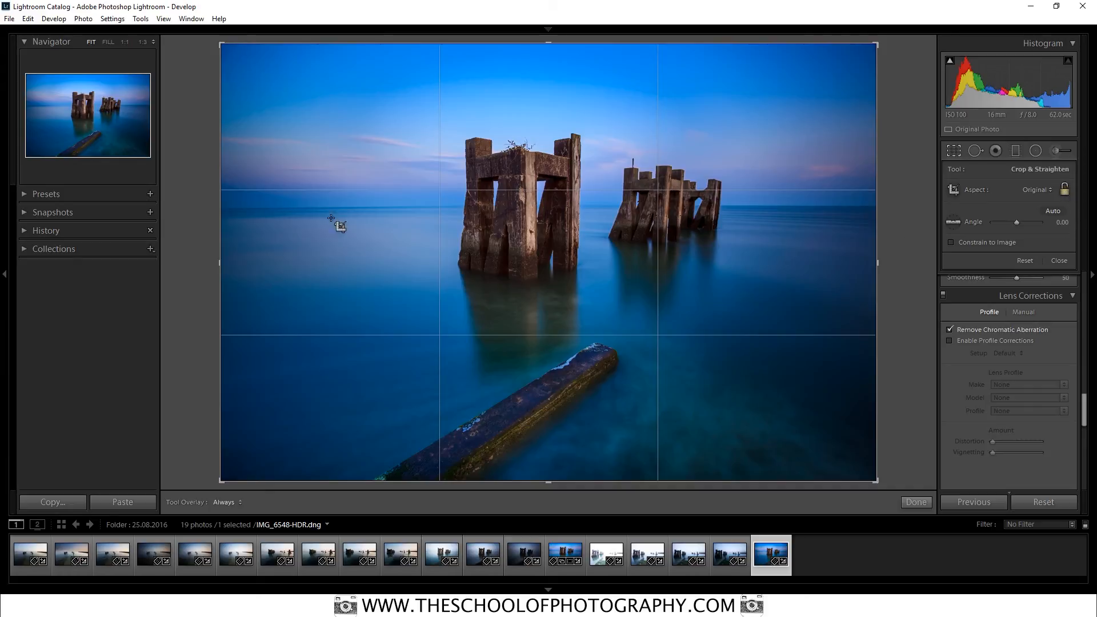
click(1066, 190)
drag(223, 46, 242, 60)
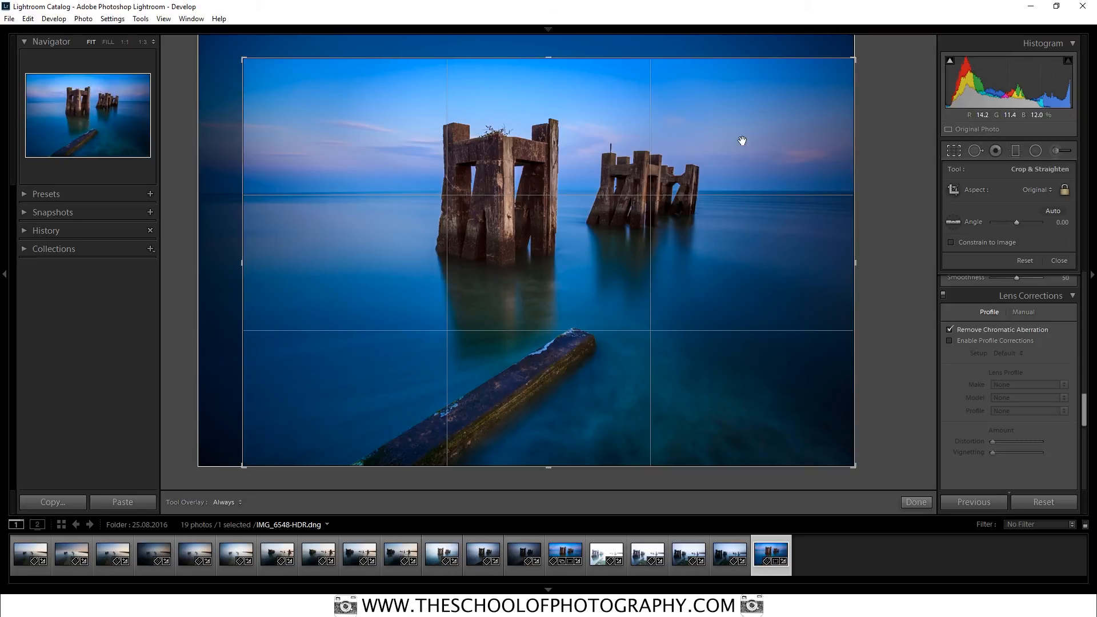
click(954, 150)
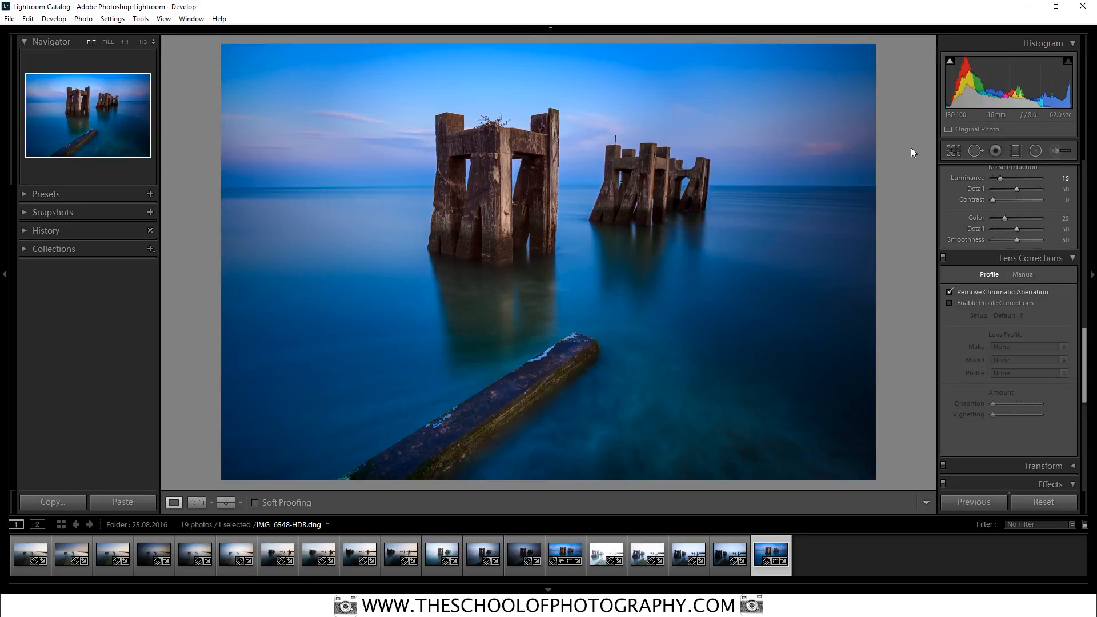
click(952, 150)
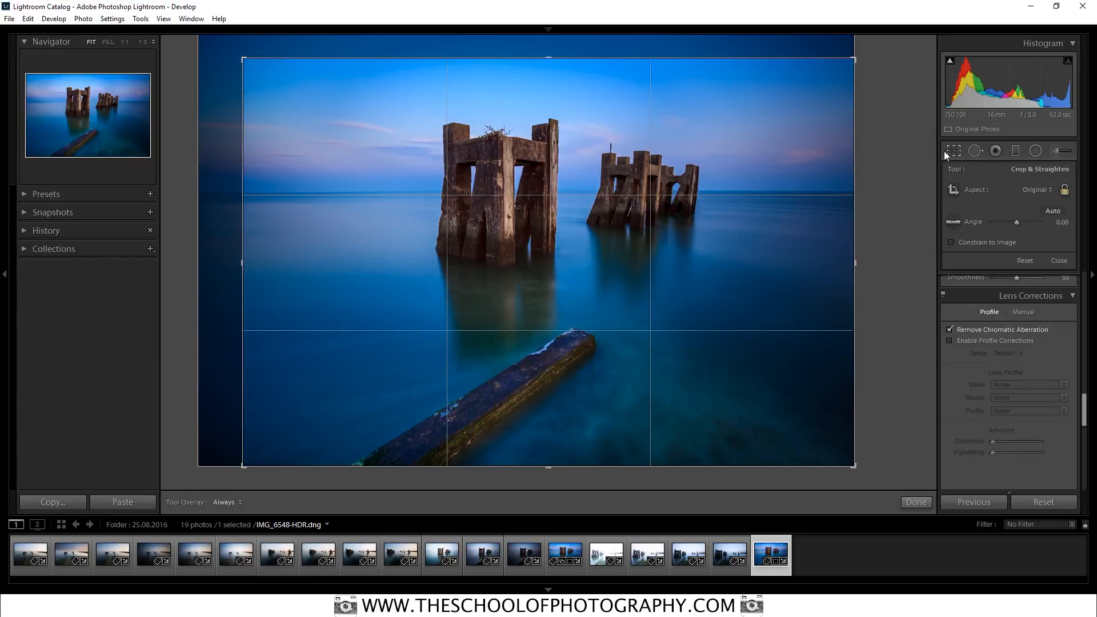
- Straighten the photo by 0.22 along the sea horizon with the Straighten tool, and apply the crop
click(955, 223)
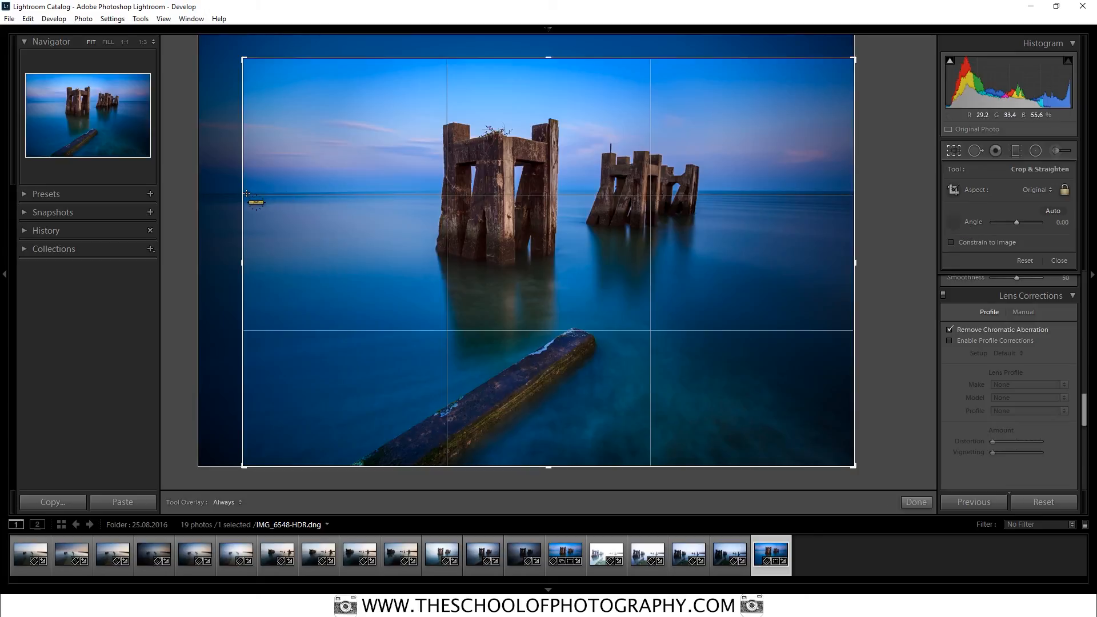
drag(251, 193, 847, 191)
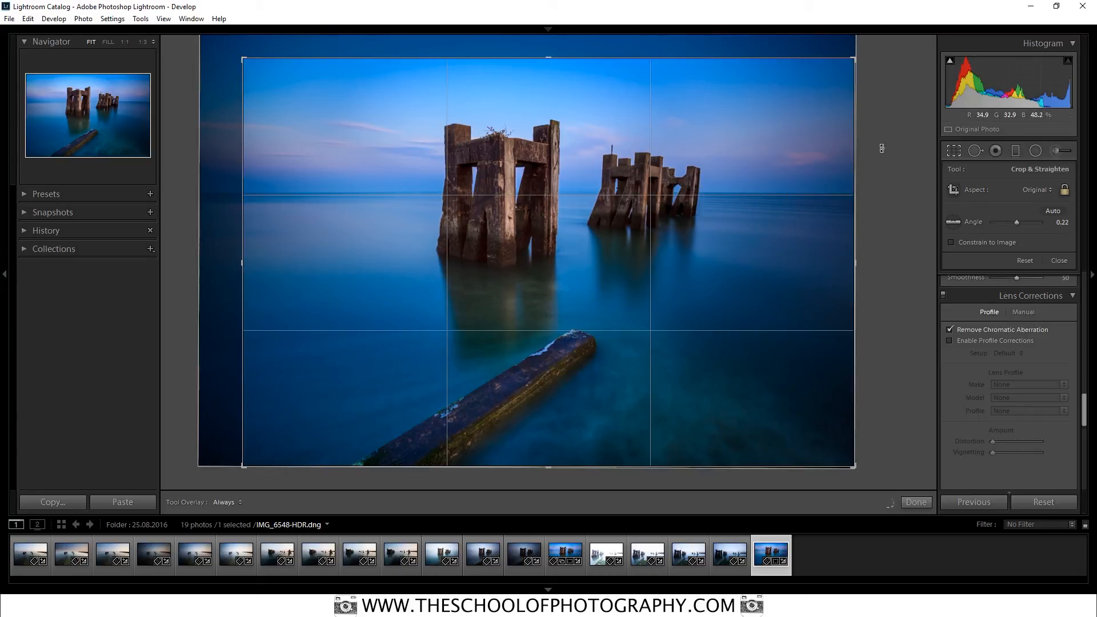
click(956, 151)
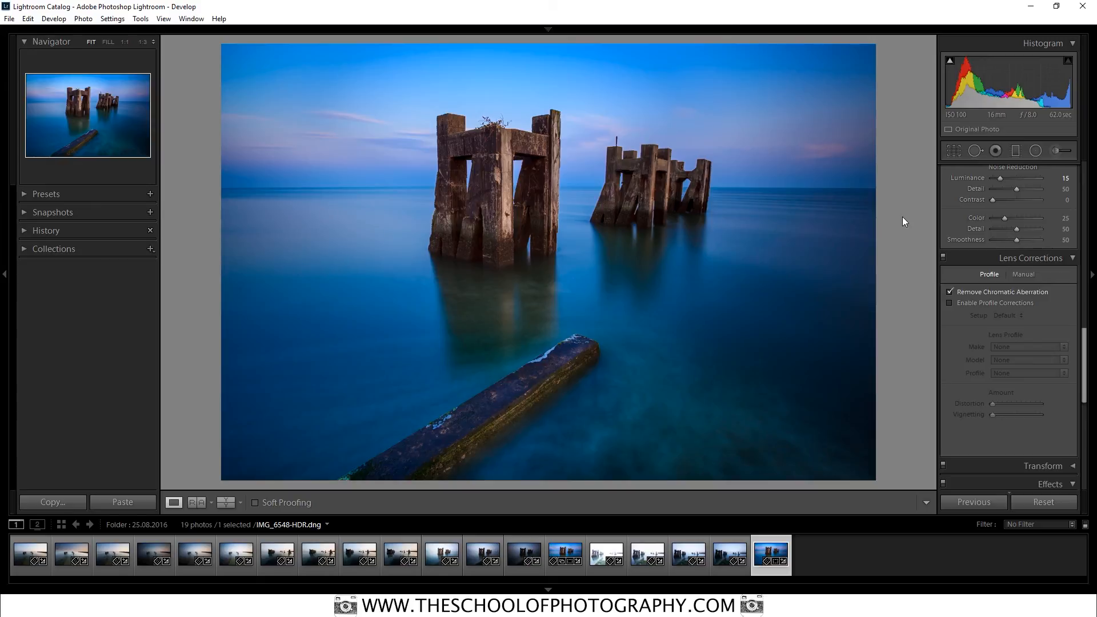
- Set the post-crop vignetting amount to -2 with the Highlight Priority style, and compare the photo with and without the effect
drag(1086, 343, 1094, 404)
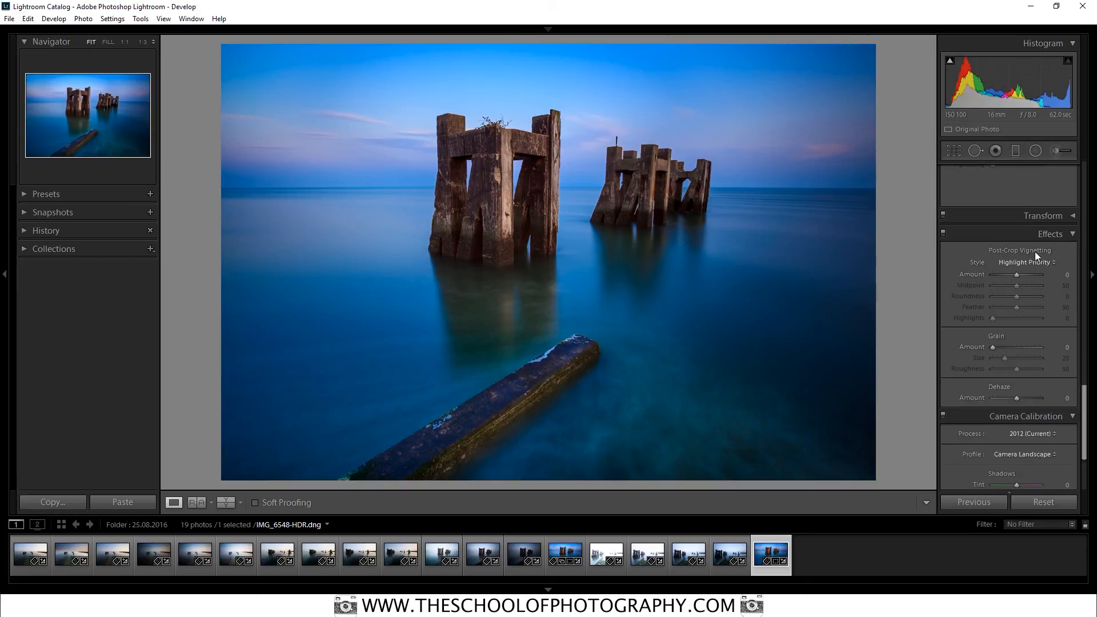
mouse_move(1016, 275)
mouse_down()
mouse_move(992, 276)
mouse_move(1036, 276)
mouse_move(1016, 276)
mouse_up()
drag(1017, 275, 1016, 276)
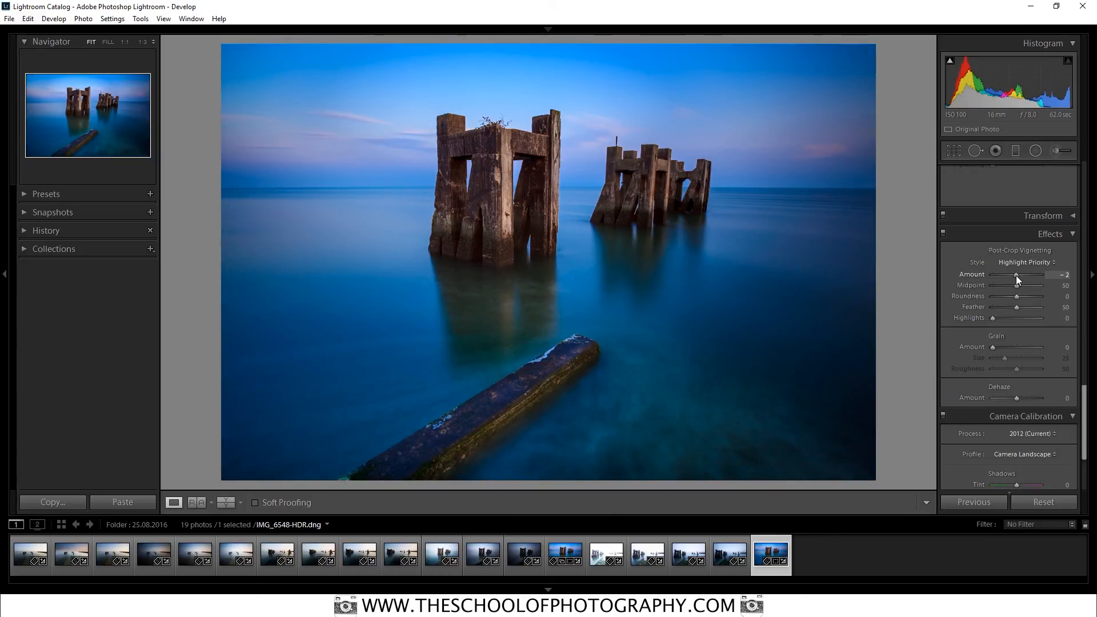
click(944, 232)
click(945, 232)
- Compare the photo before and after editing in the stacked, side-by-side and split layouts, and return to the single-photo Loupe view
click(227, 507)
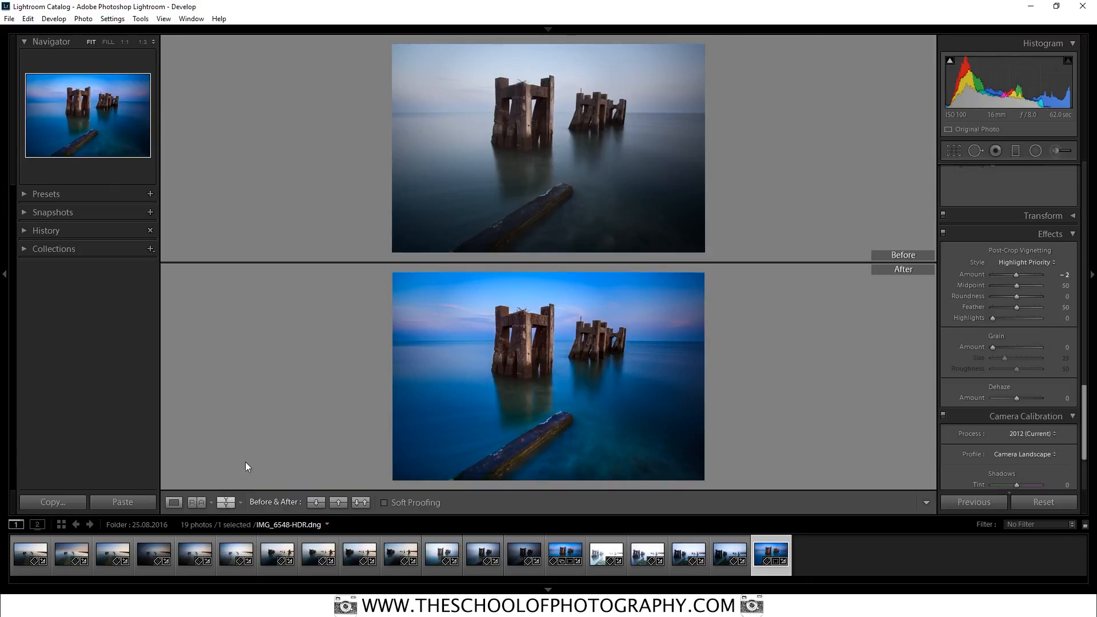
click(229, 505)
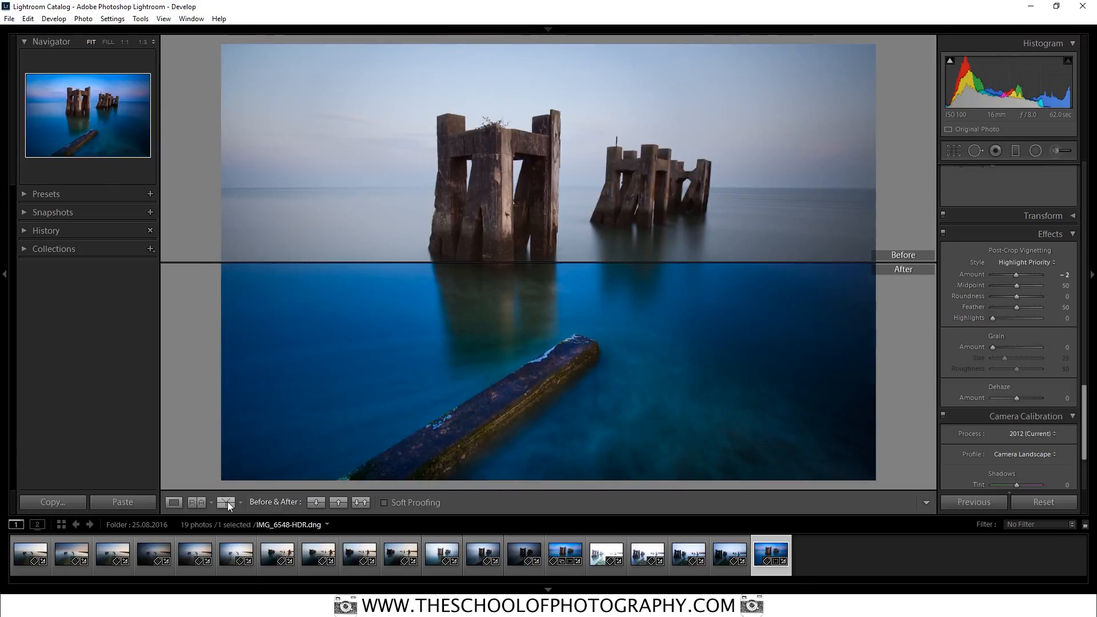
click(229, 505)
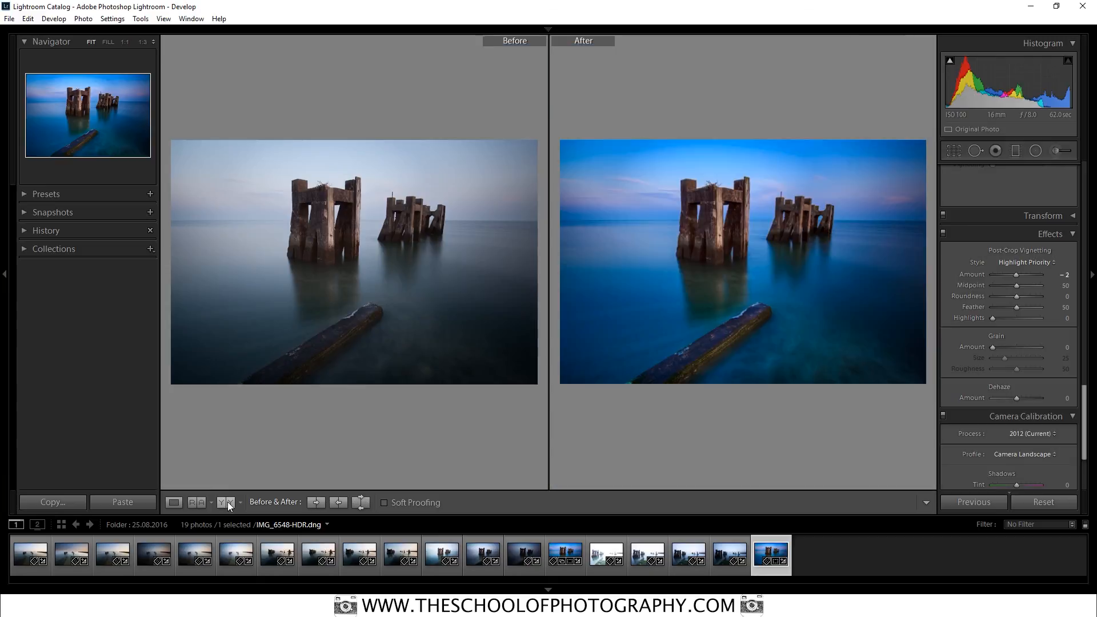
click(228, 505)
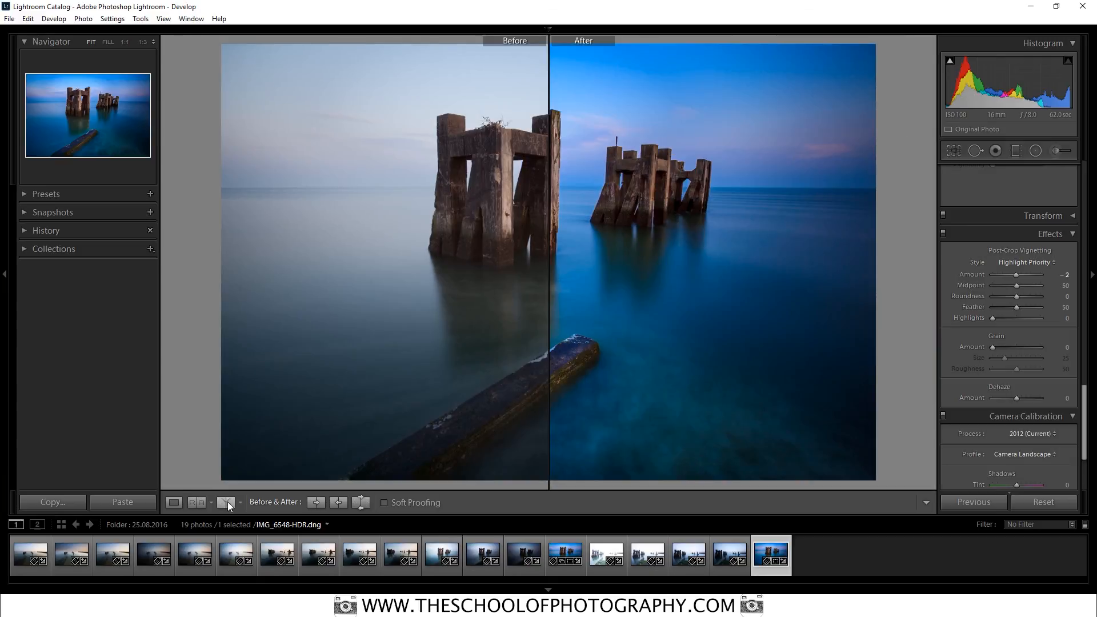
click(174, 503)
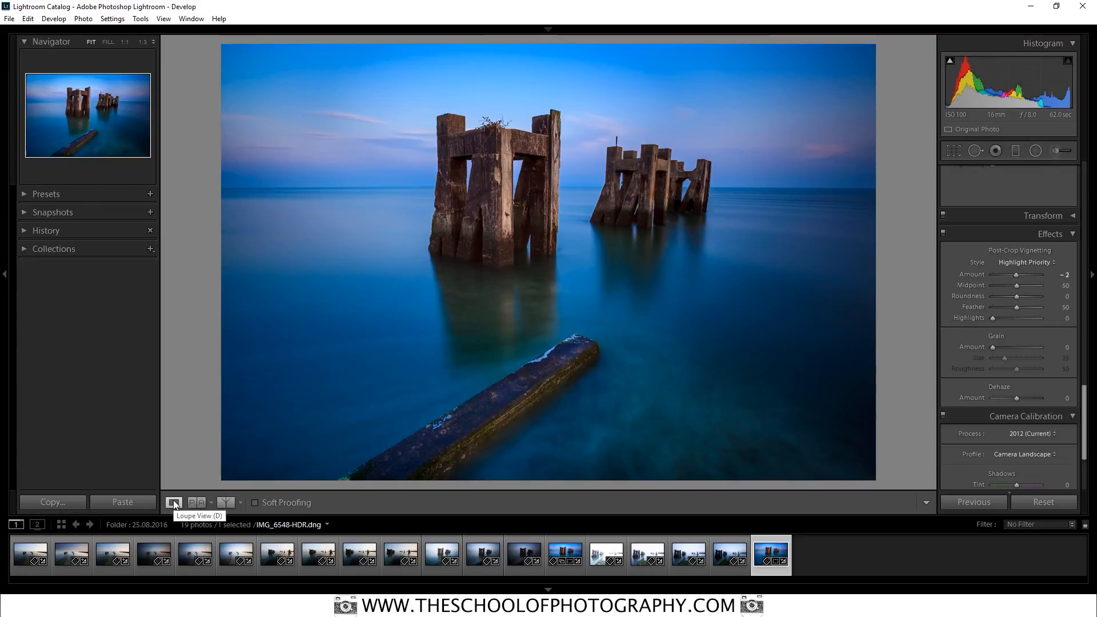